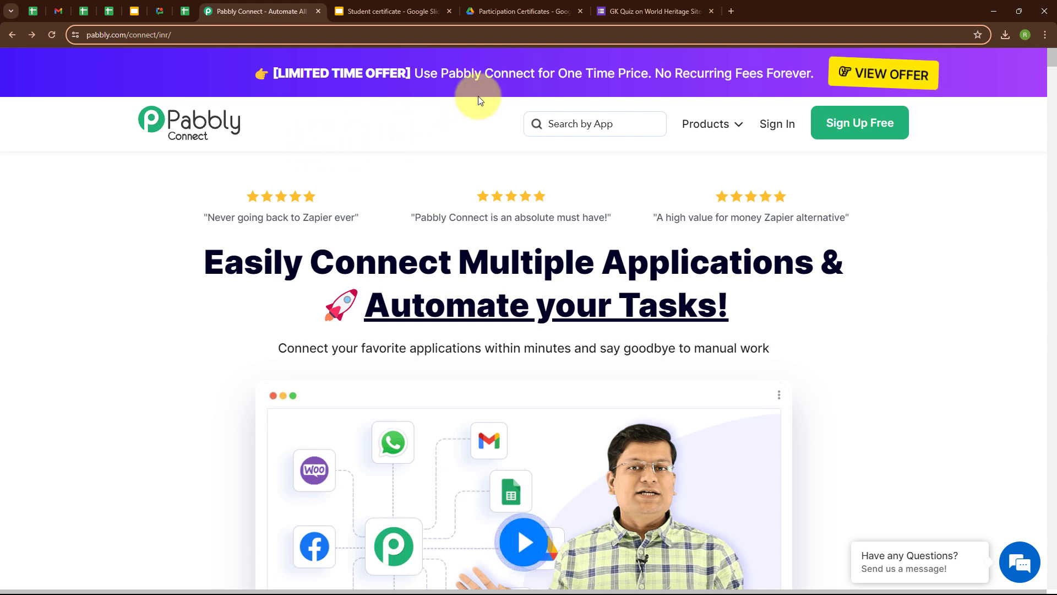
Switch to the 'GK Quiz on World Heritage Sites in India' Google Form tab
click(644, 11)
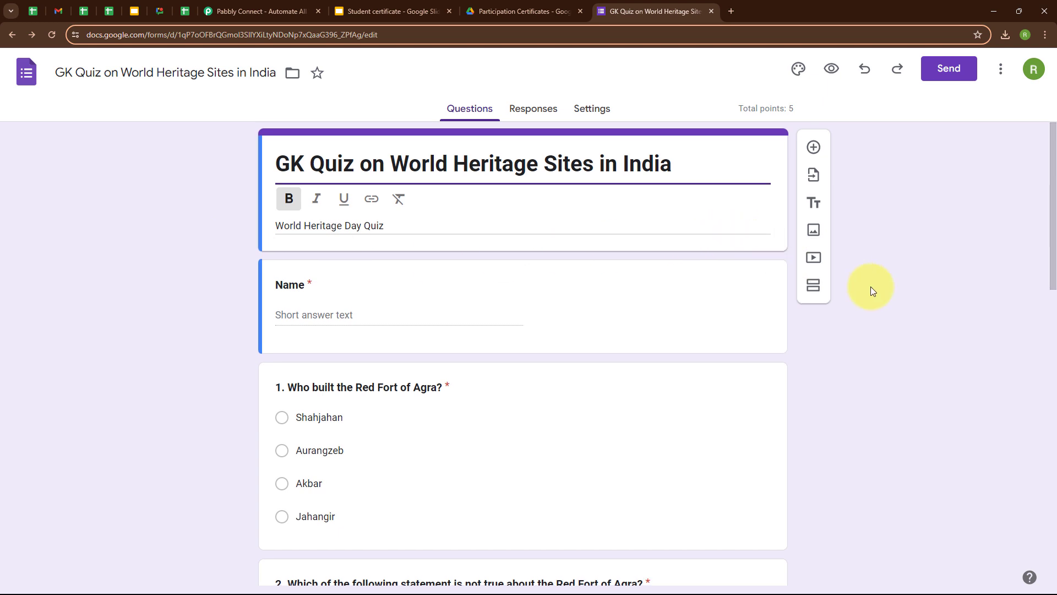
Check the quiz, the Student certificate slide template and the Participation Certificates folder, then return to Pabbly Connect
scroll(872, 290, down, 5)
scroll(870, 290, up, 5)
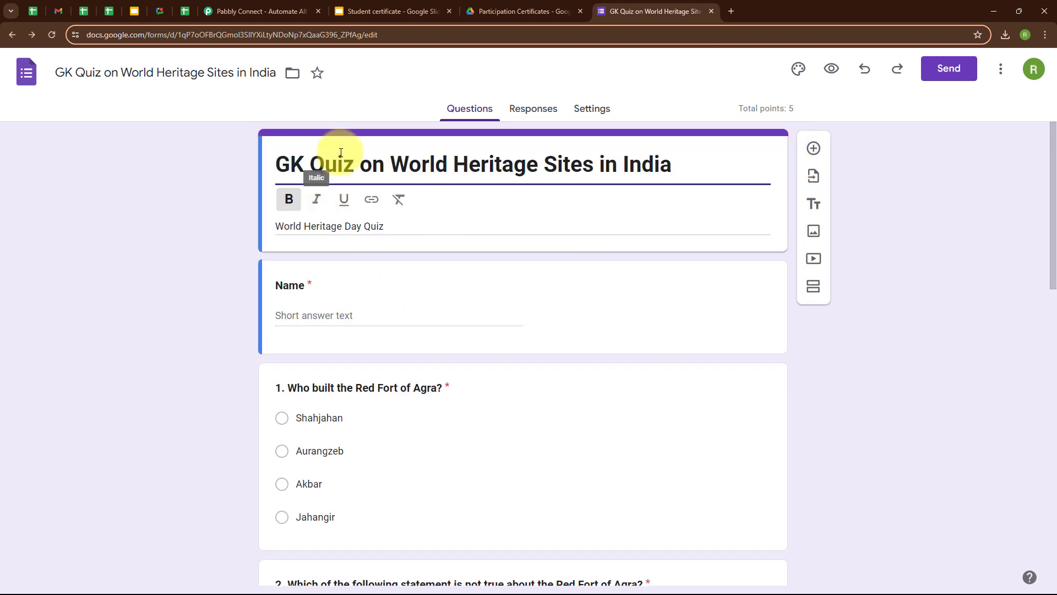
click(363, 9)
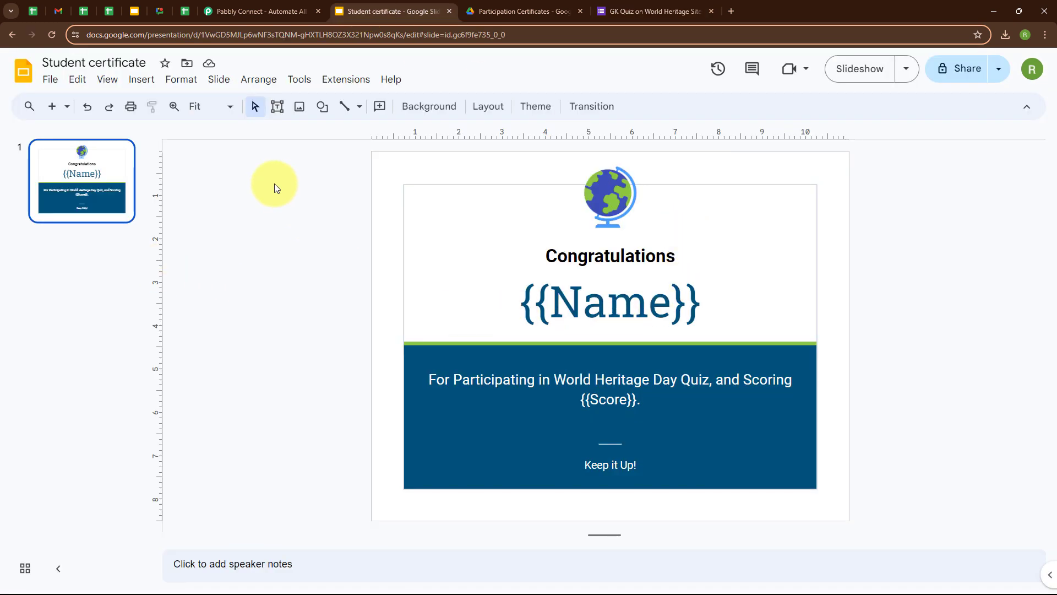
click(522, 10)
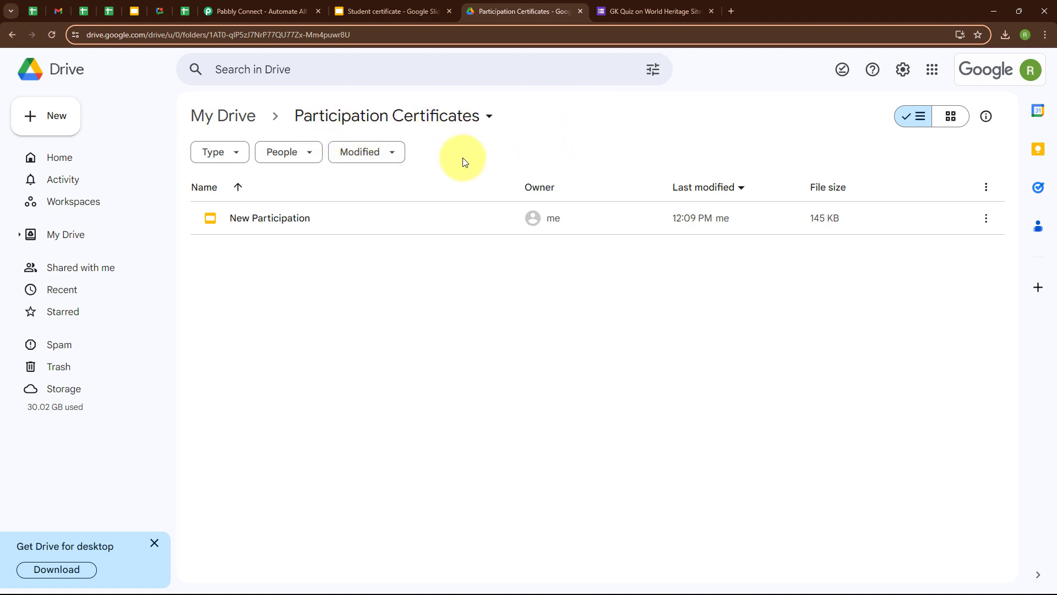
click(280, 10)
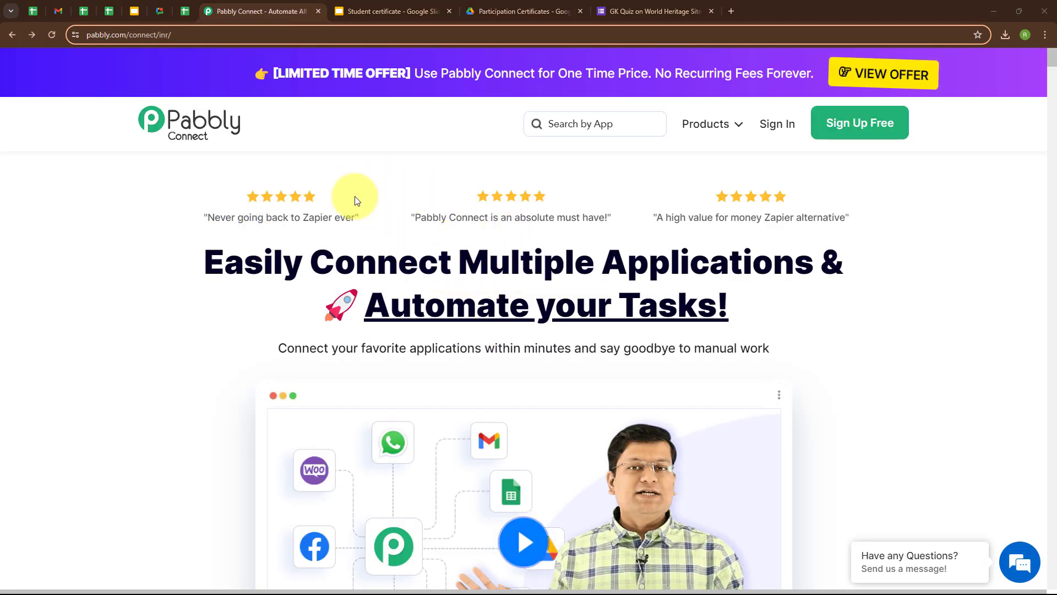
Sign in to the Pabbly account and launch Pabbly Connect from the All Pabbly Apps page
click(205, 35)
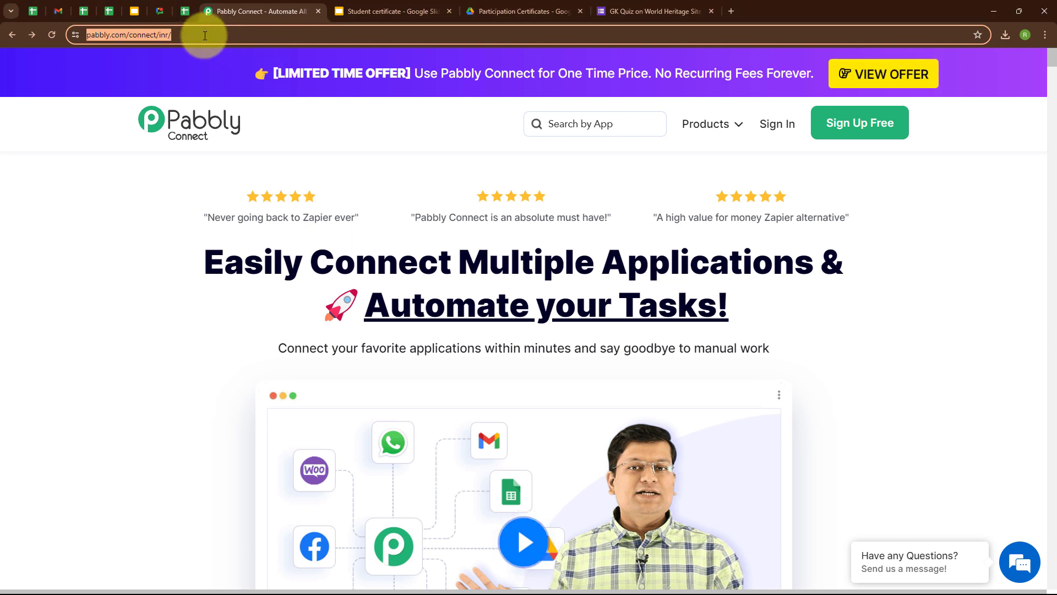
click(292, 156)
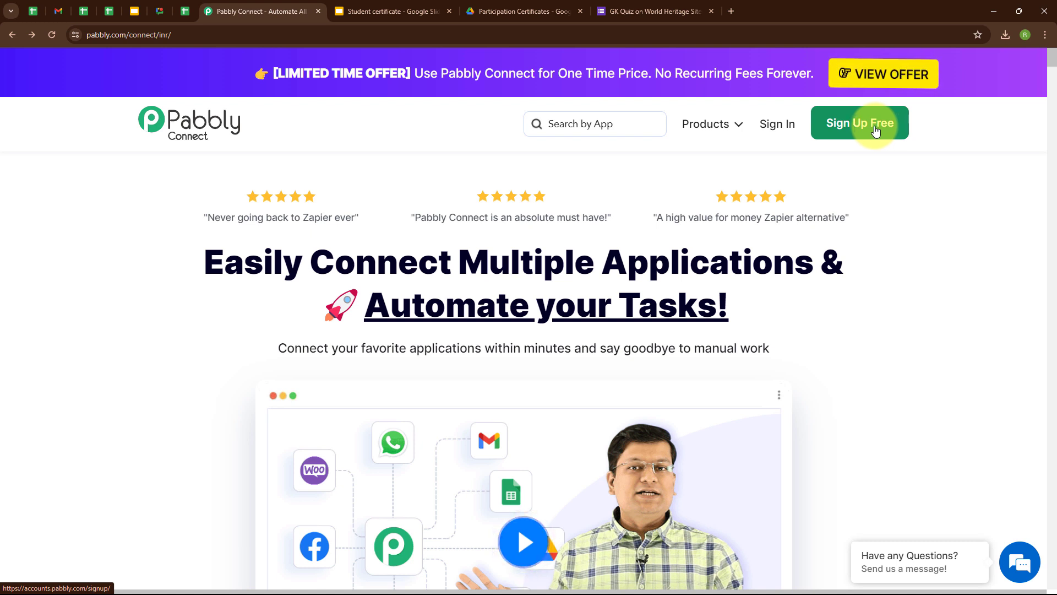
click(768, 126)
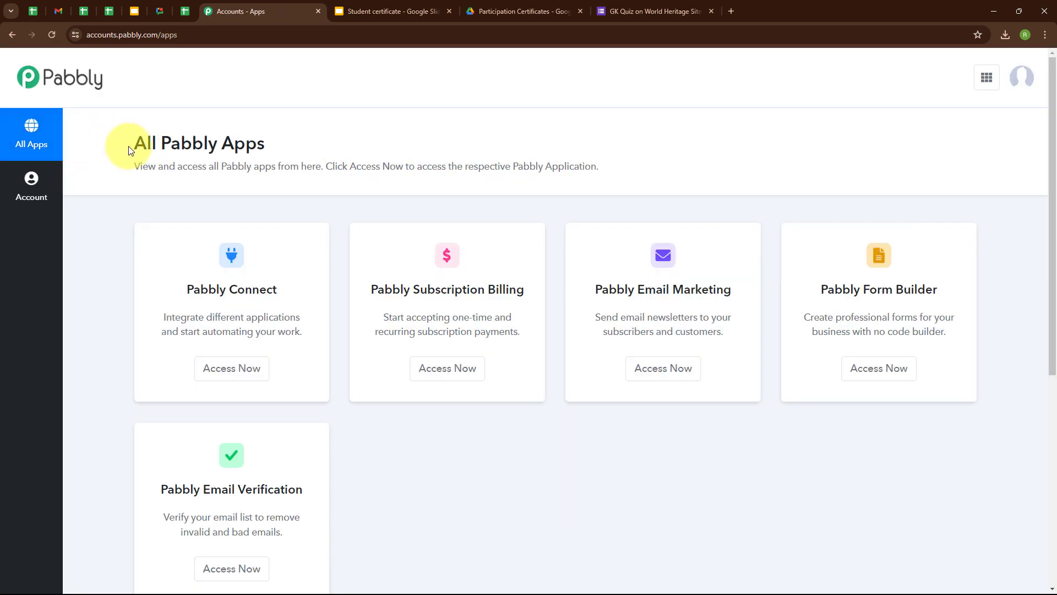
drag(135, 150, 288, 154)
click(361, 143)
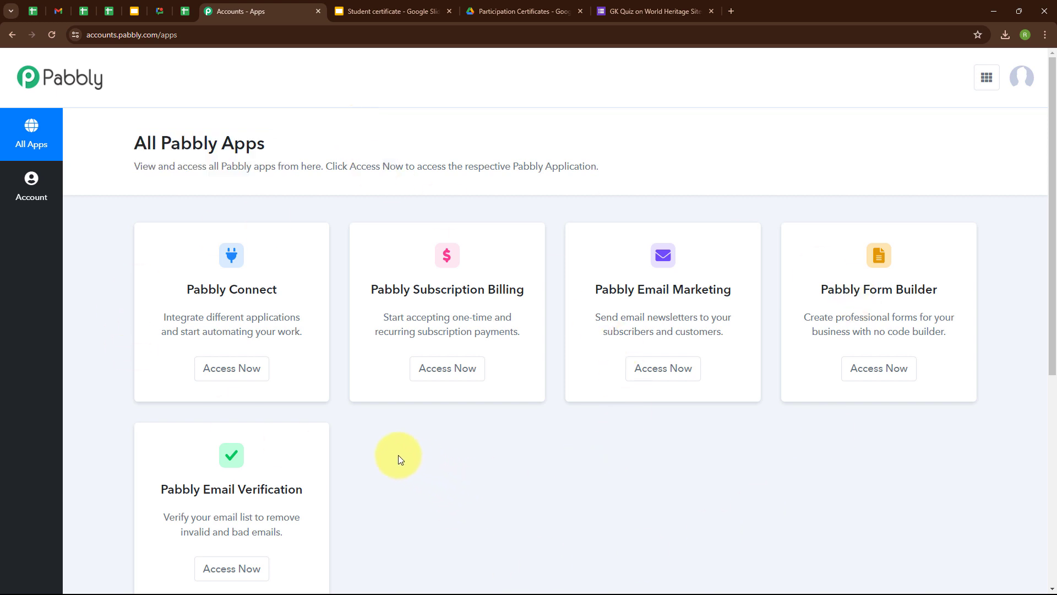
click(218, 367)
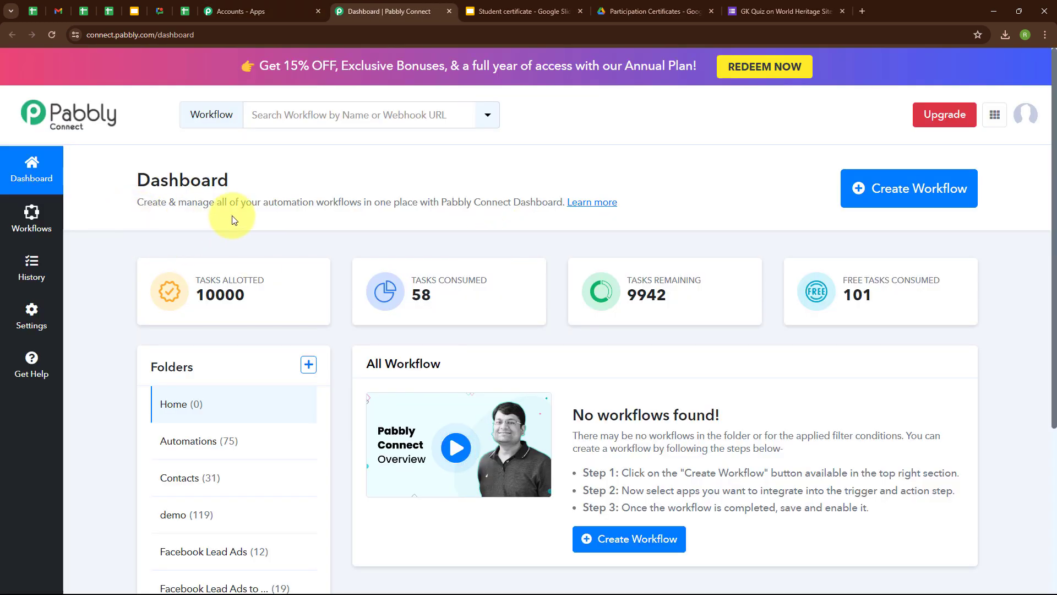
Create the workflow 'Generate E-Certificates on Google Forms Submissions' in the Automations folder
click(866, 190)
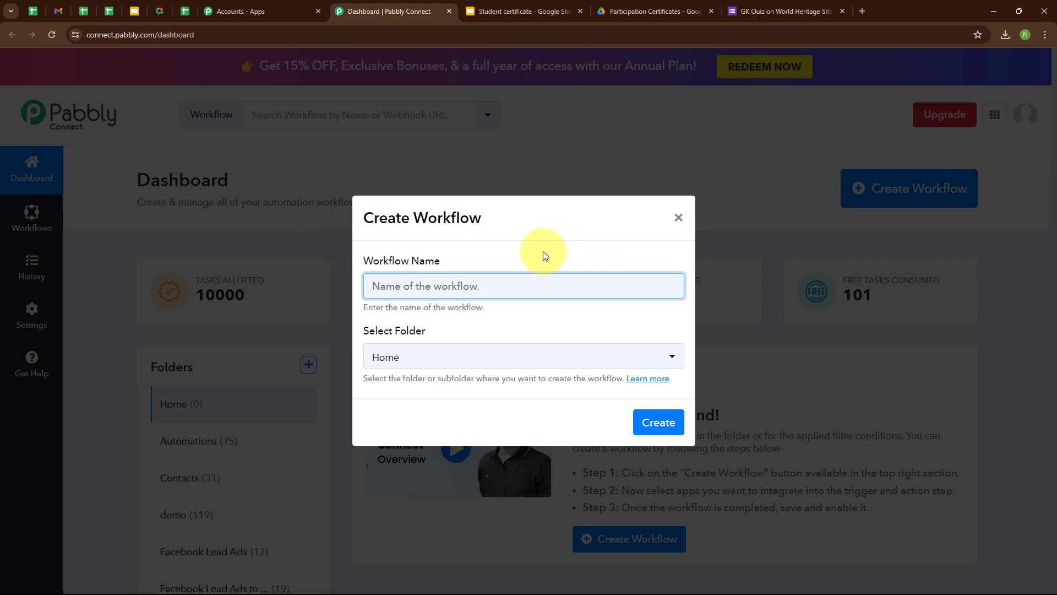
text(Generate E-Certificates on Google Forms Submissions)
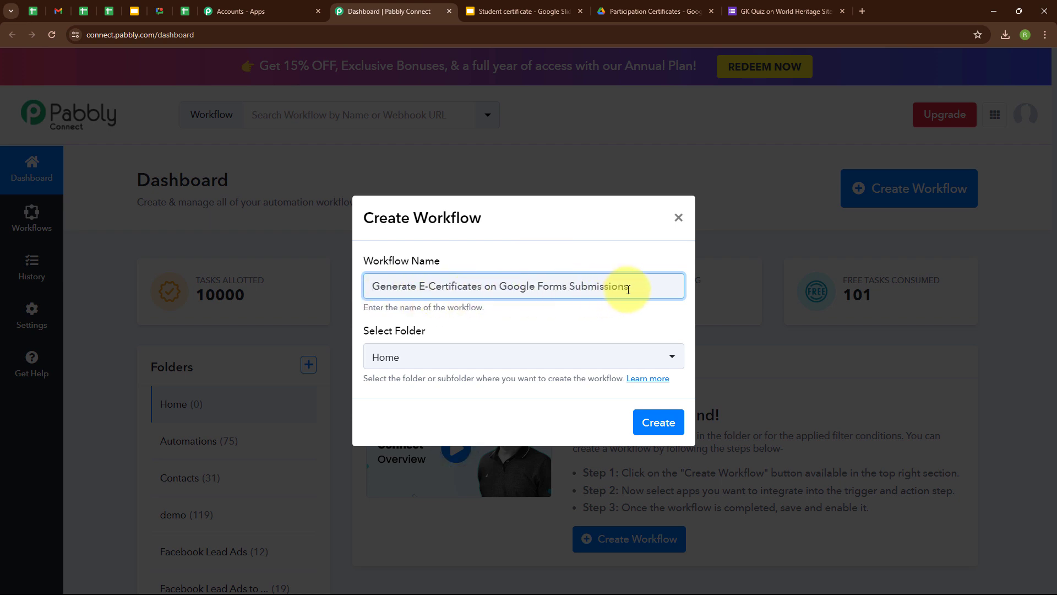
click(468, 360)
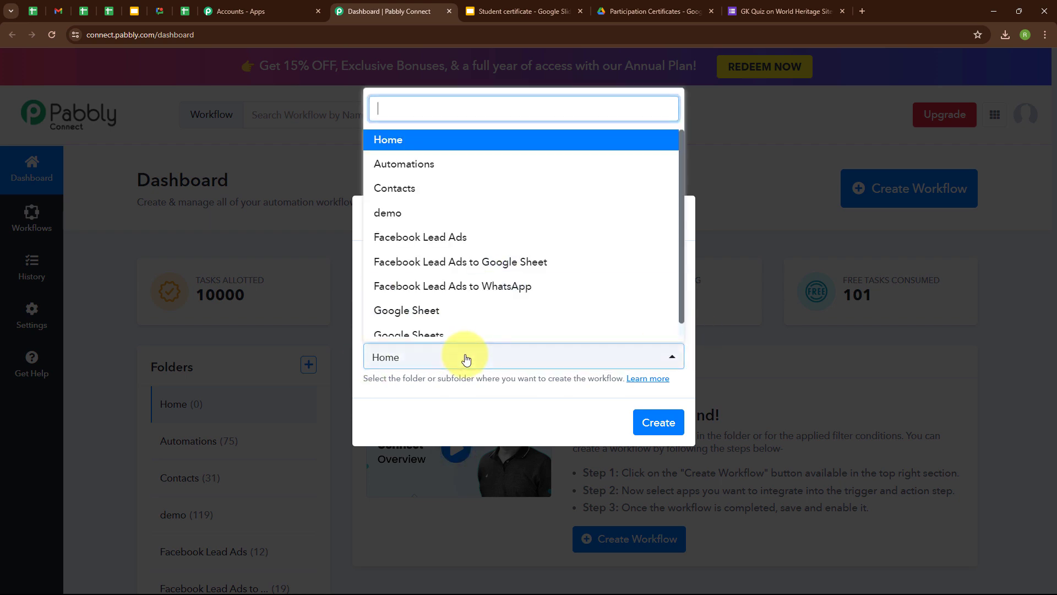
click(436, 165)
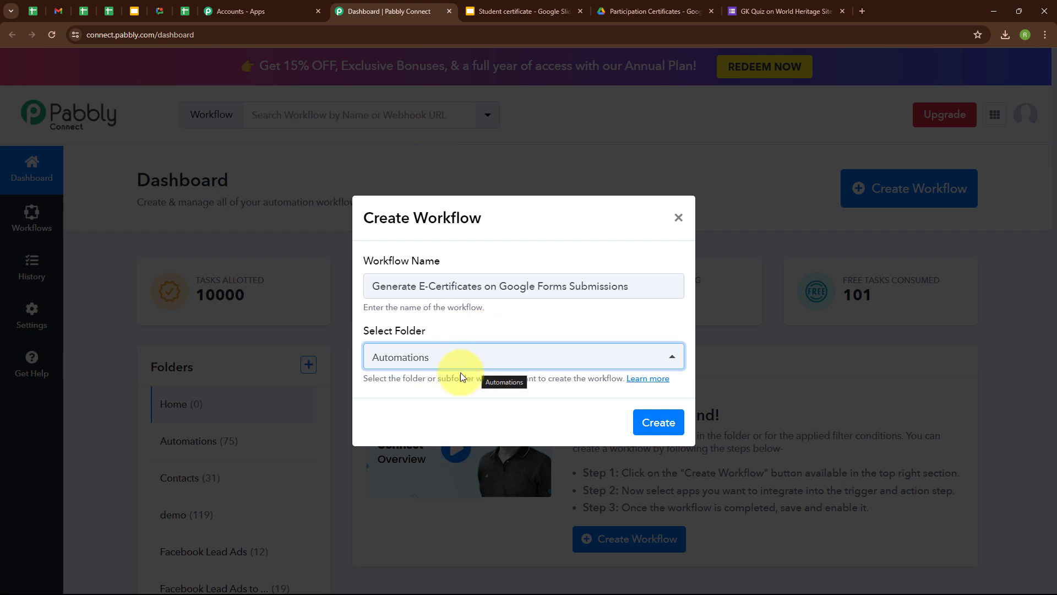
click(435, 407)
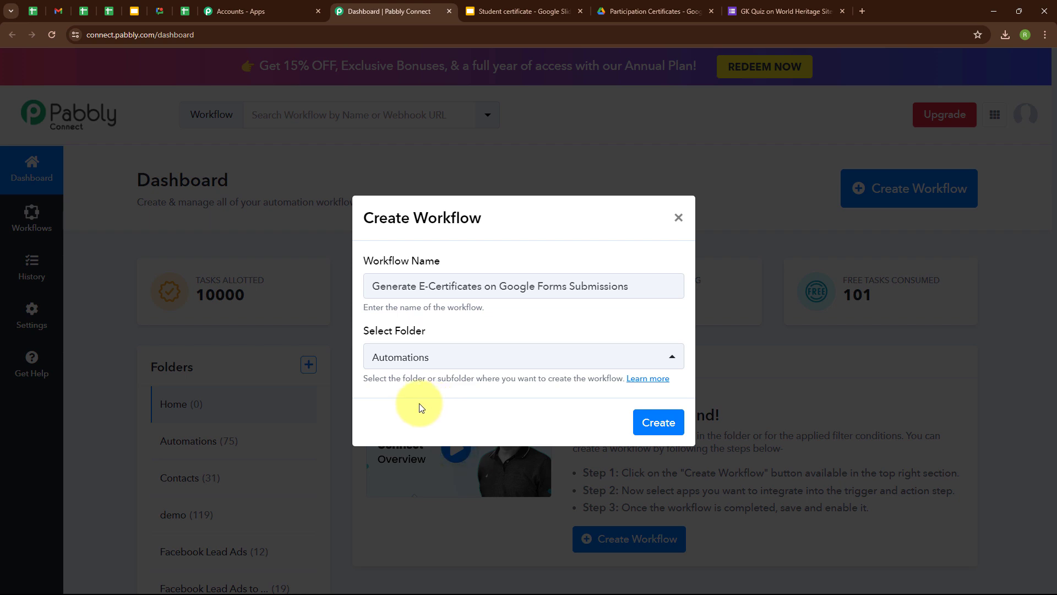
click(660, 423)
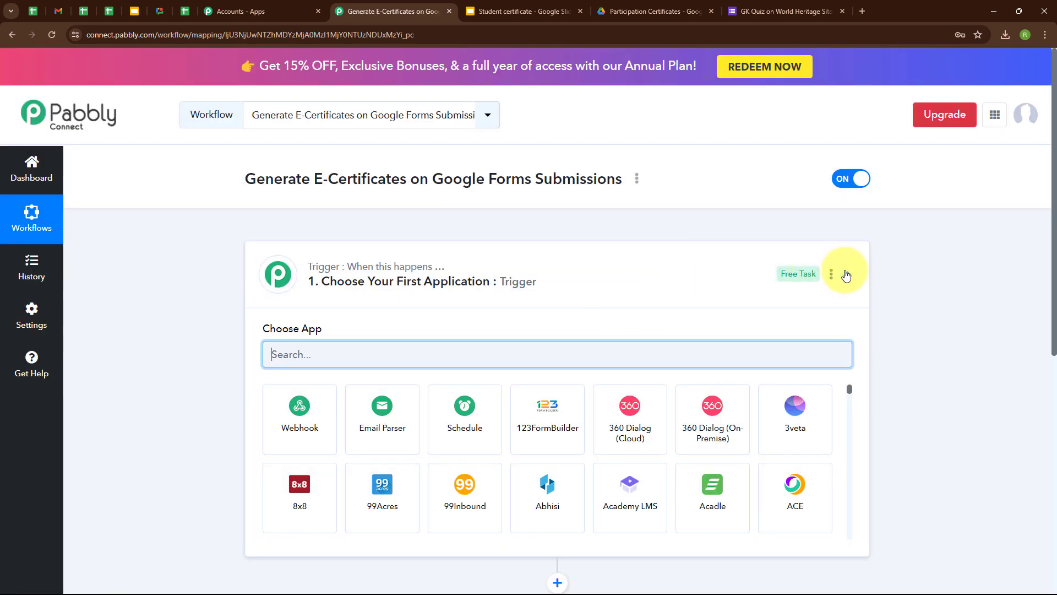
click(847, 275)
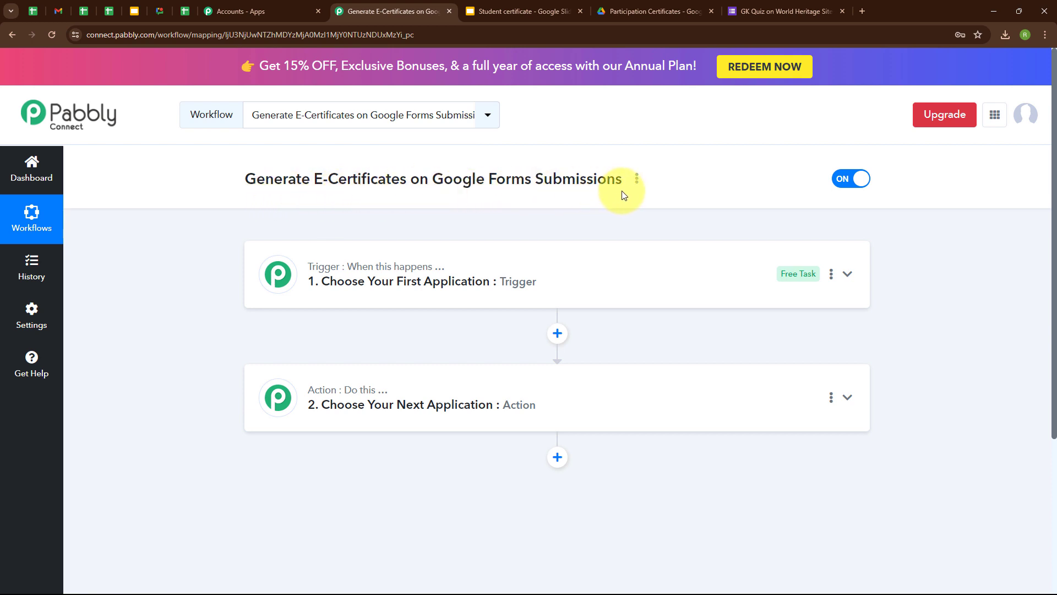
mouse_move(352, 398)
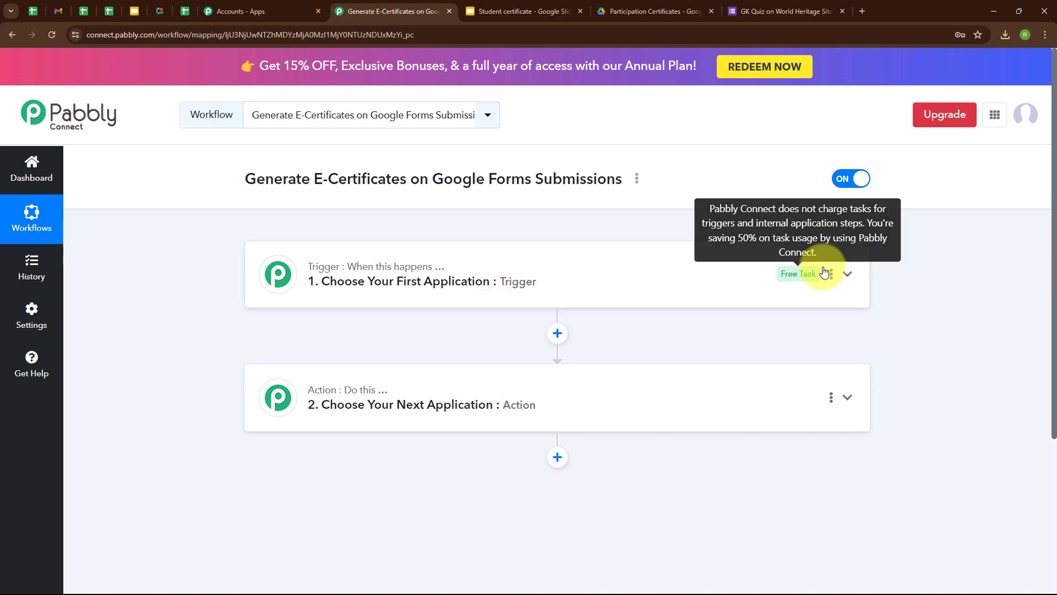
Set the trigger to Google Forms 'New Response Received' and review the webhook setup instructions
click(848, 276)
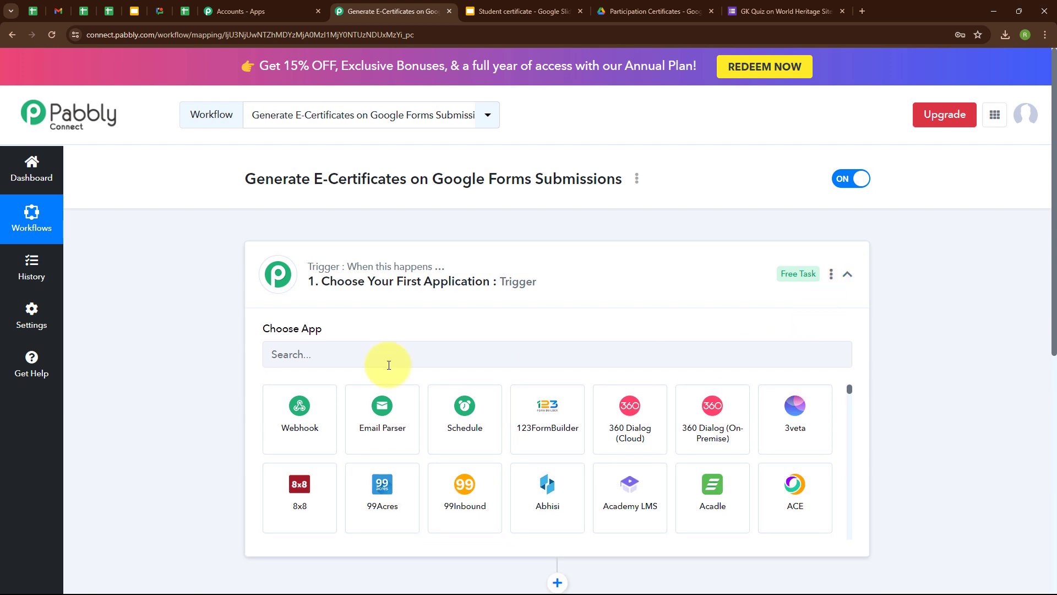
click(330, 363)
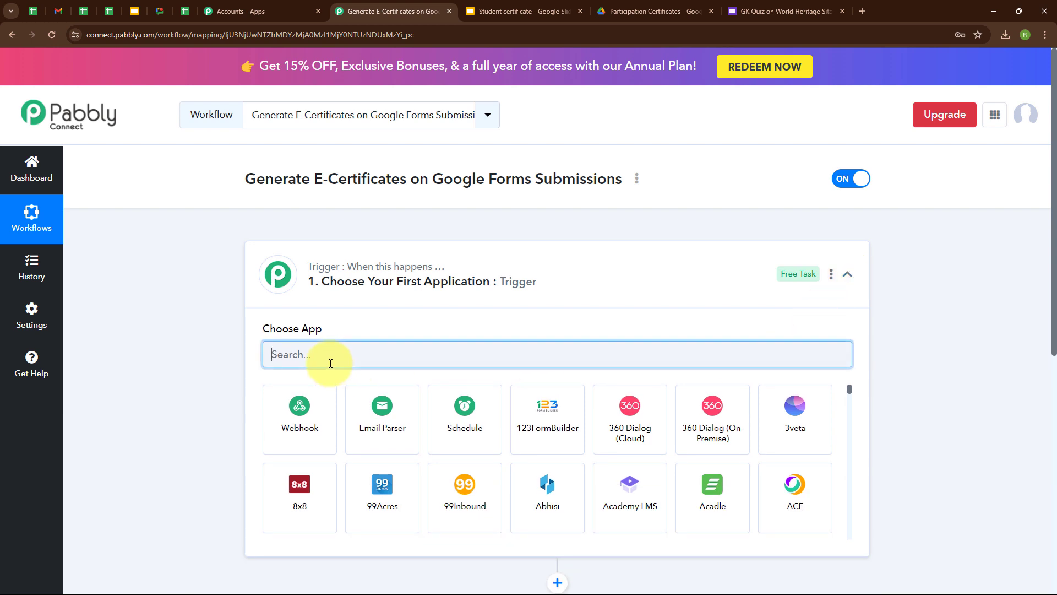
text(Goog)
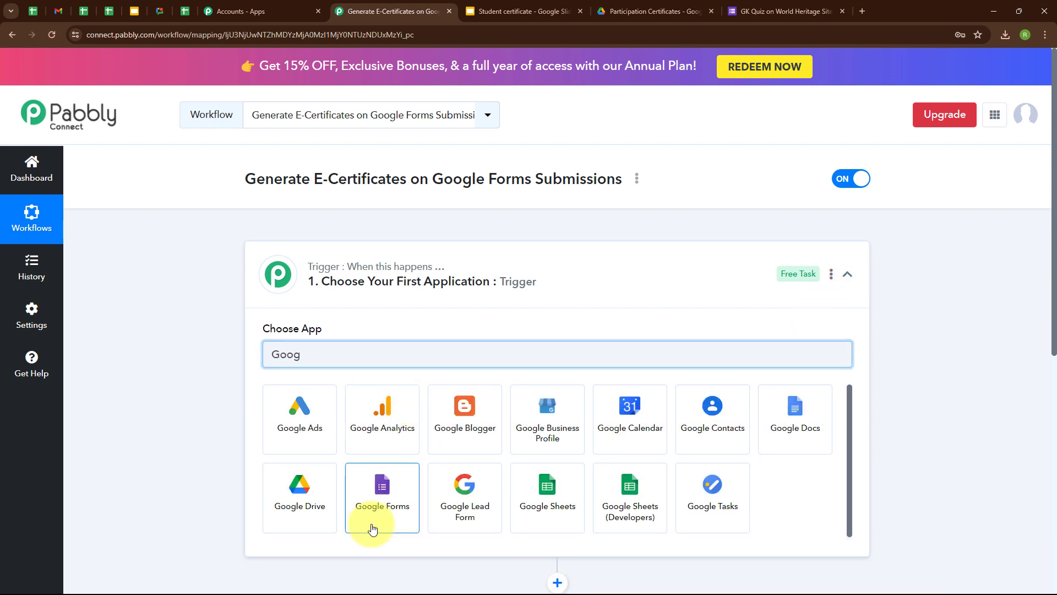
click(375, 504)
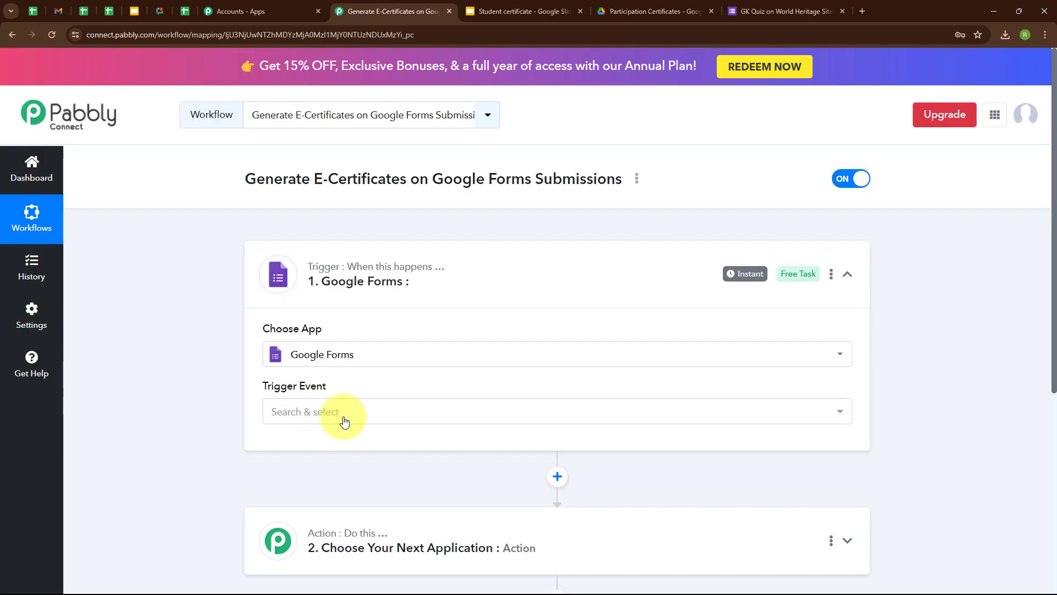
click(345, 421)
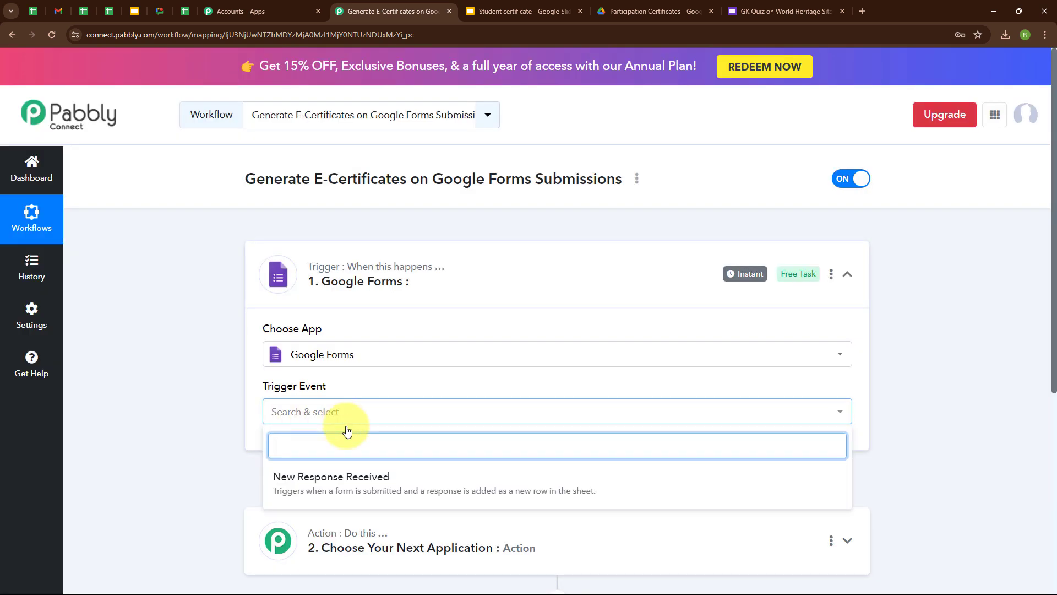
click(351, 483)
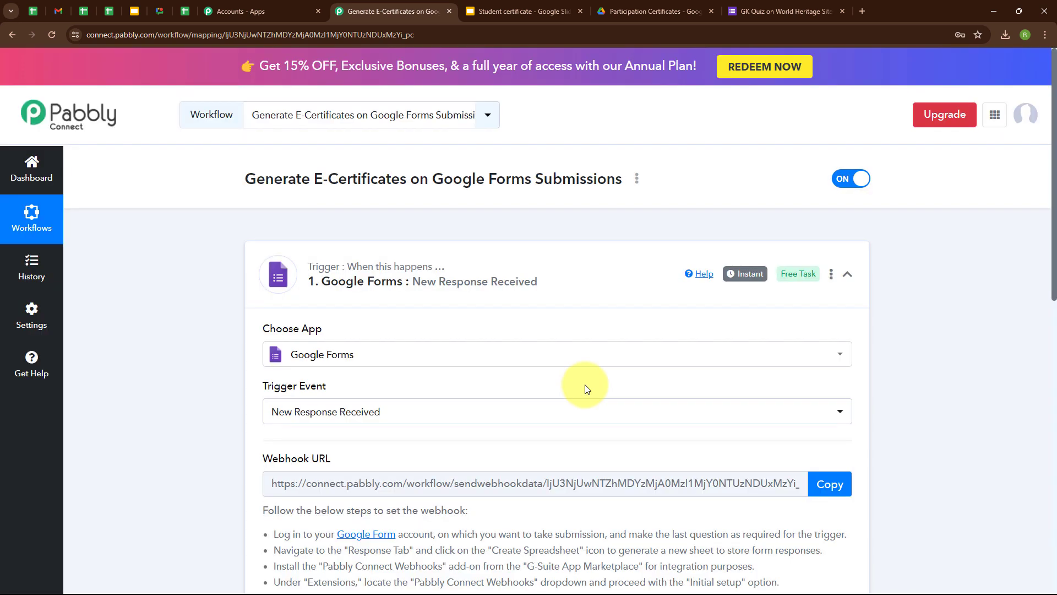
scroll(584, 384, down, 1)
scroll(585, 384, down, 2)
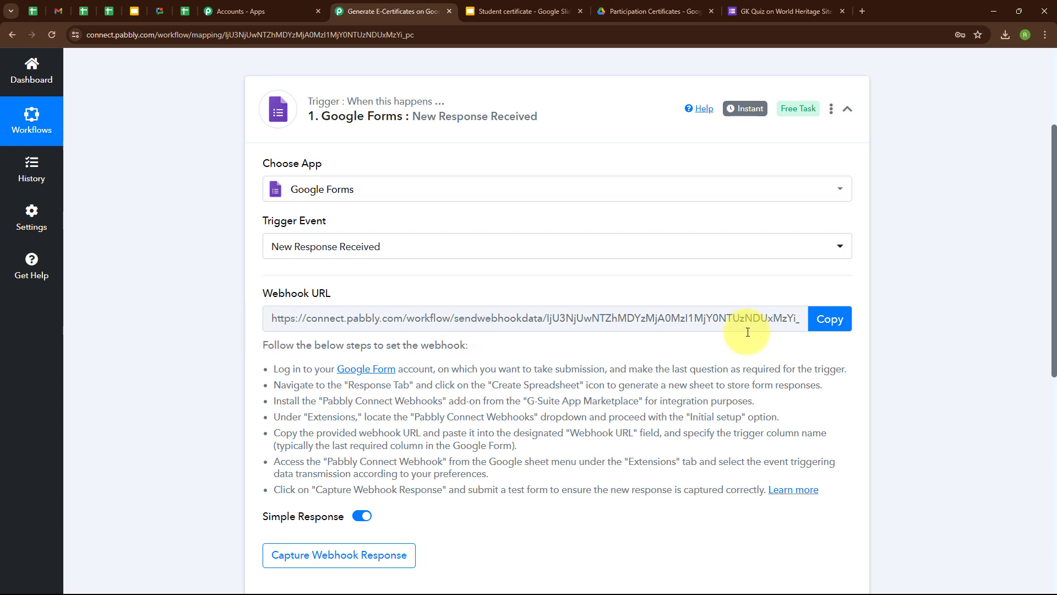
drag(271, 369, 461, 515)
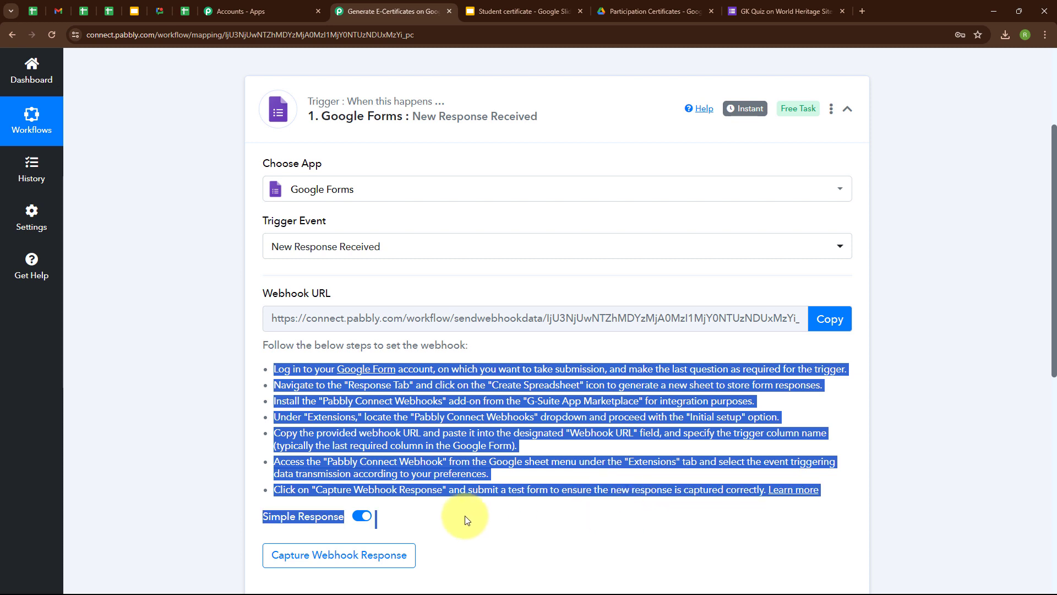
click(449, 506)
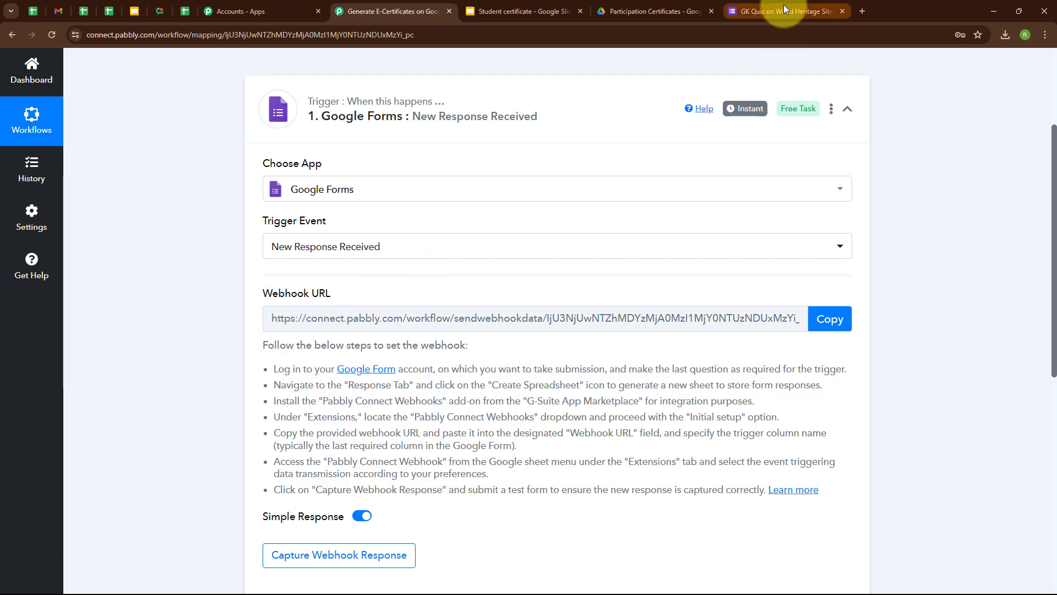
Link the quiz's responses to a newly created Google Sheets spreadsheet
click(785, 6)
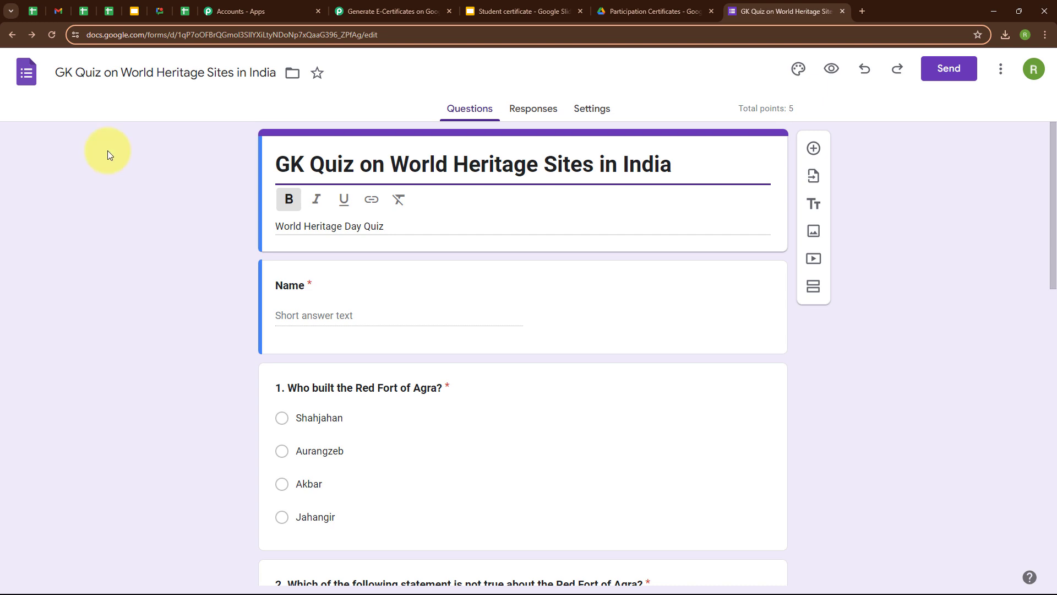
click(515, 112)
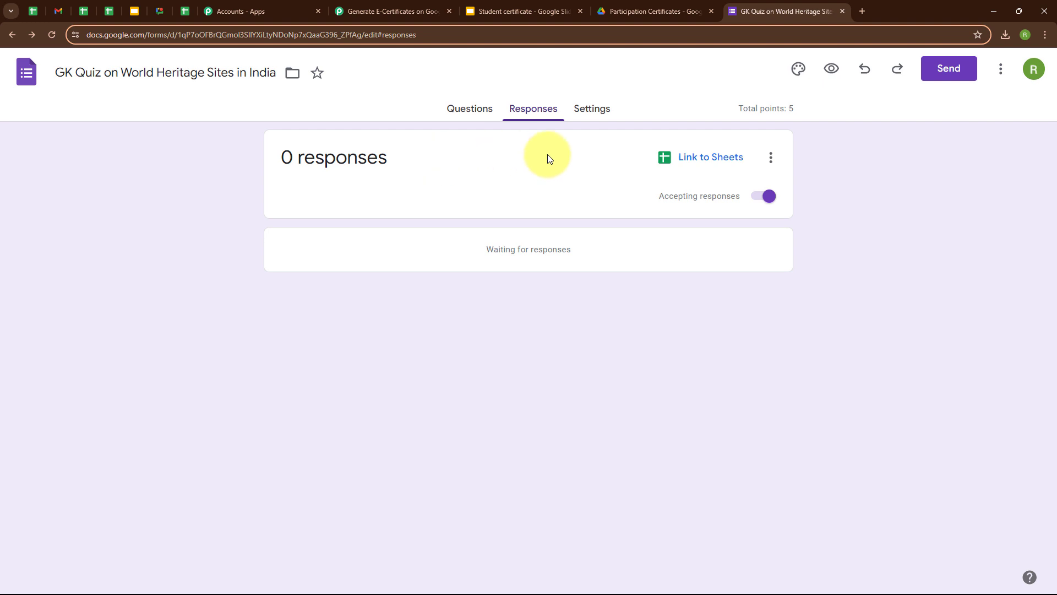
click(721, 160)
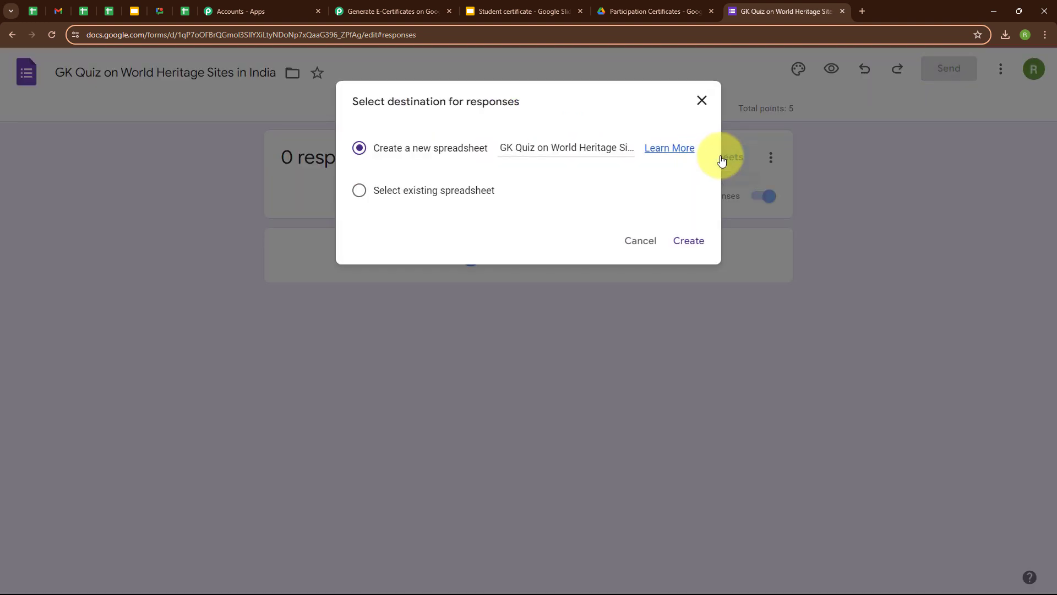
click(695, 240)
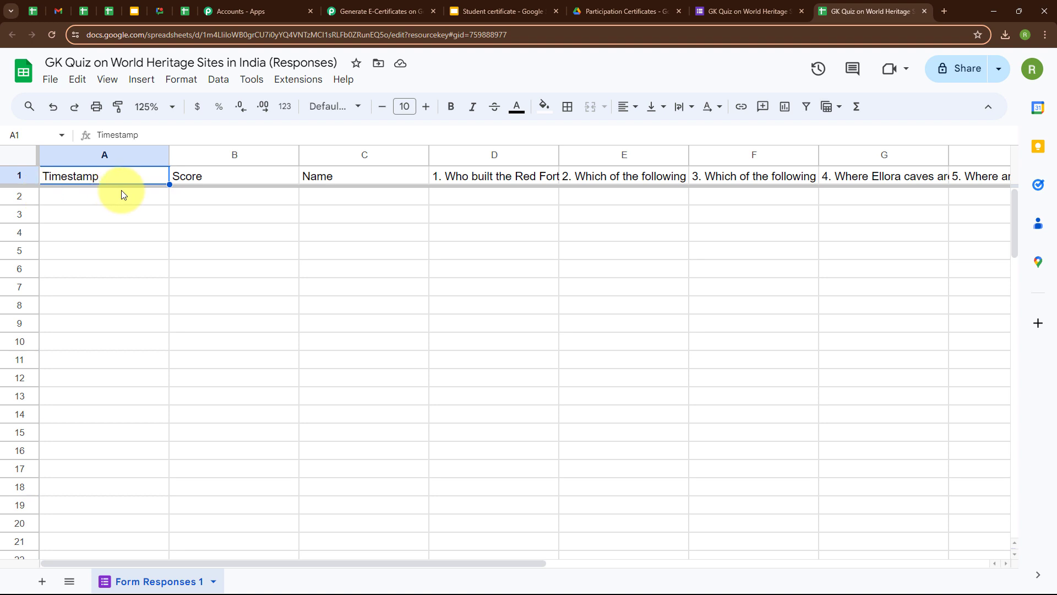
Confirm the Form Responses 1 columns have no data, then return to the quiz's Responses page
drag(182, 567, 135, 349)
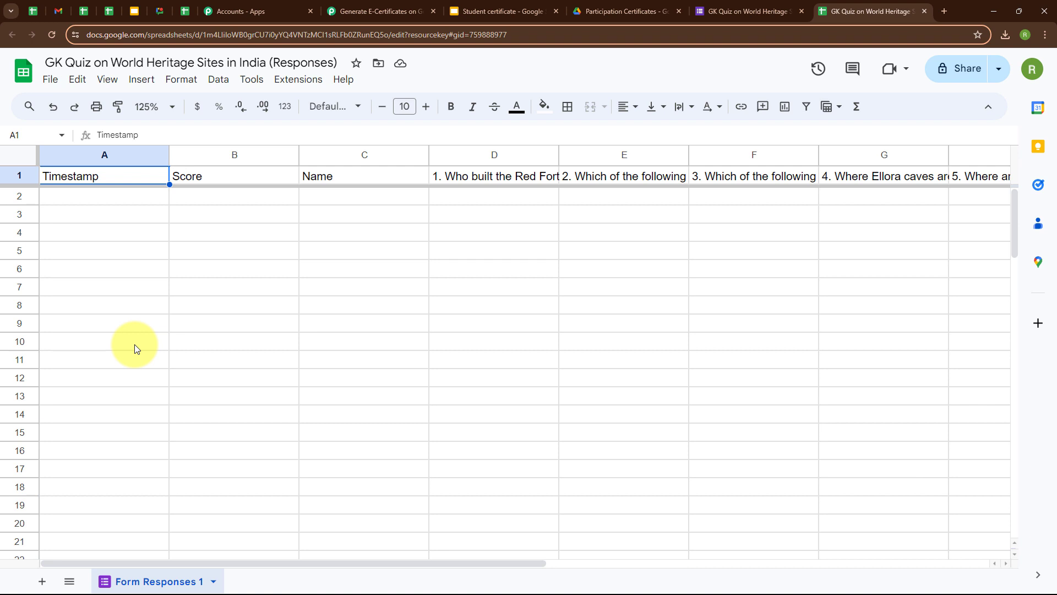
click(84, 203)
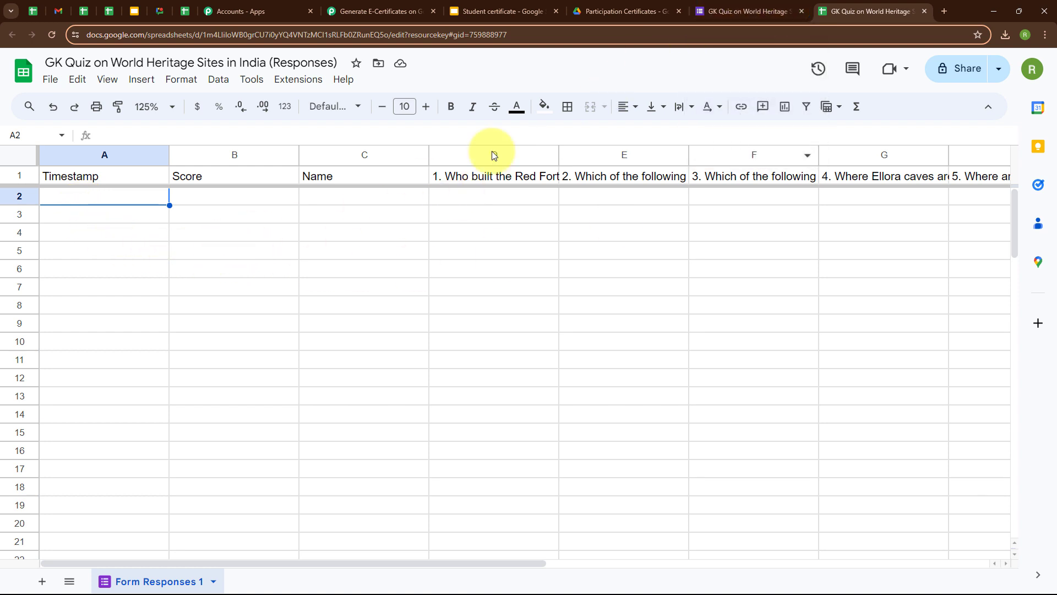
click(711, 15)
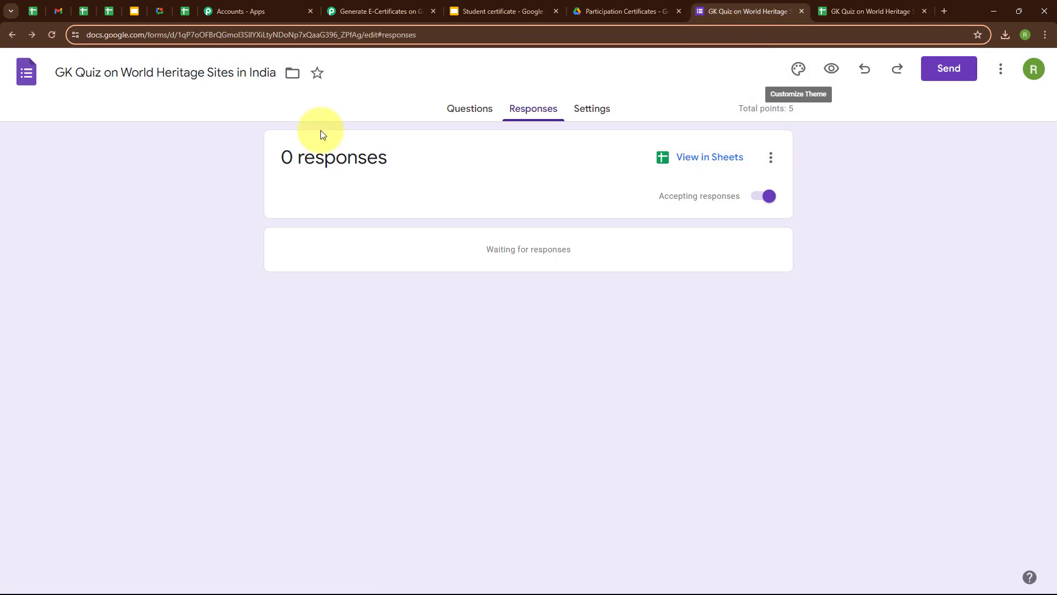
Preview the quiz and answer it under a test name: Akbar, elephant-shaped rock, Maharashtra, Maharashtra
click(831, 70)
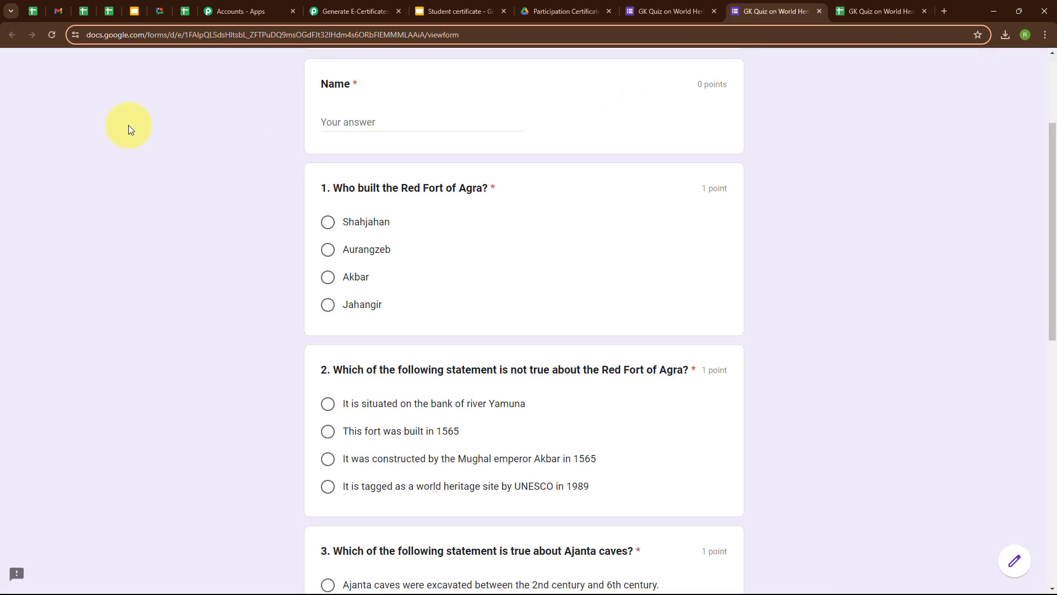
click(330, 124)
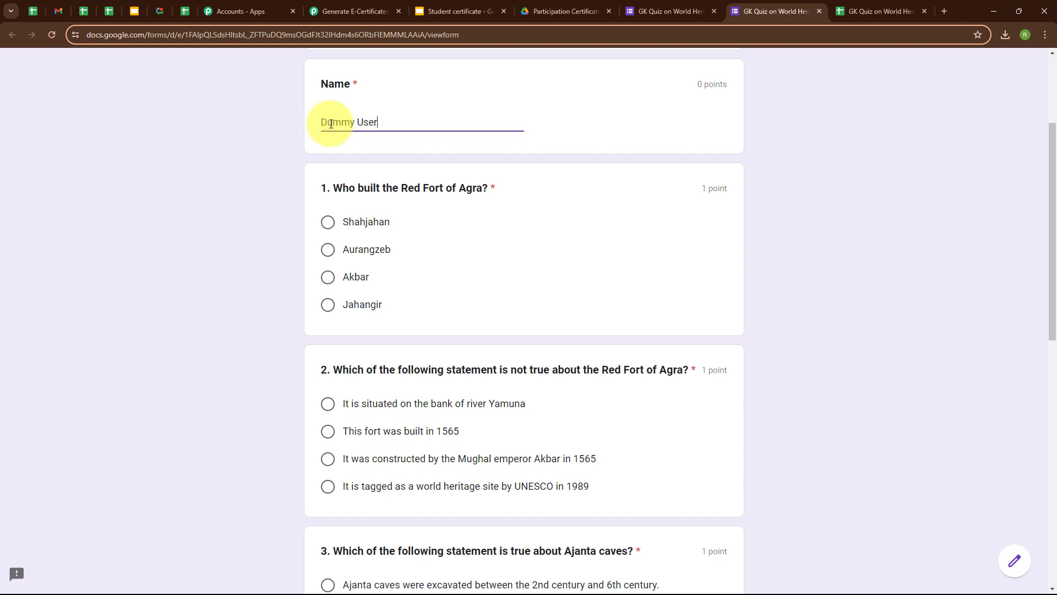
click(328, 277)
scroll(378, 279, down, 3)
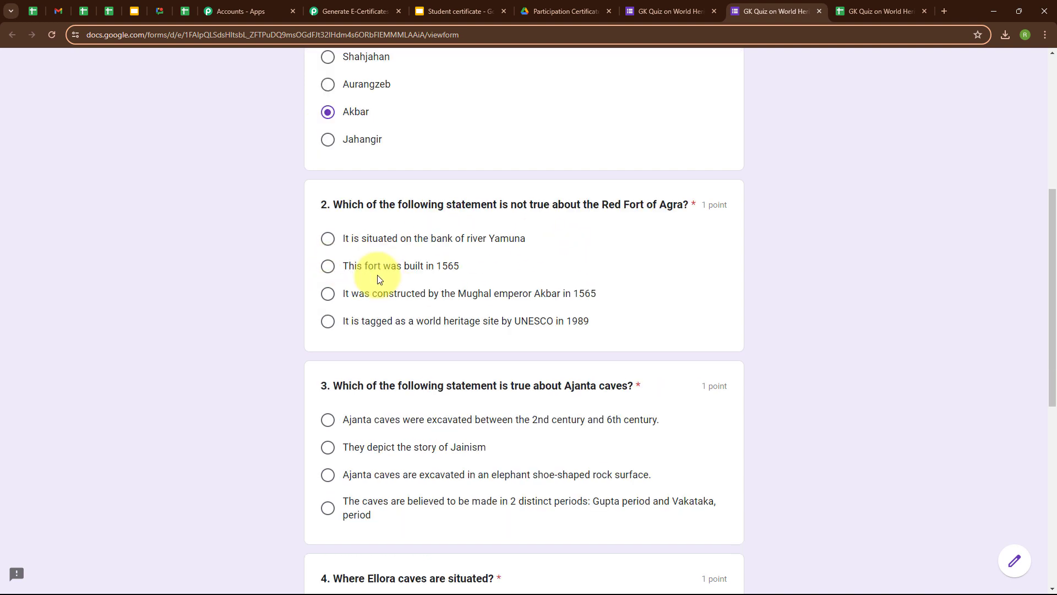
scroll(378, 273, down, 5)
click(391, 201)
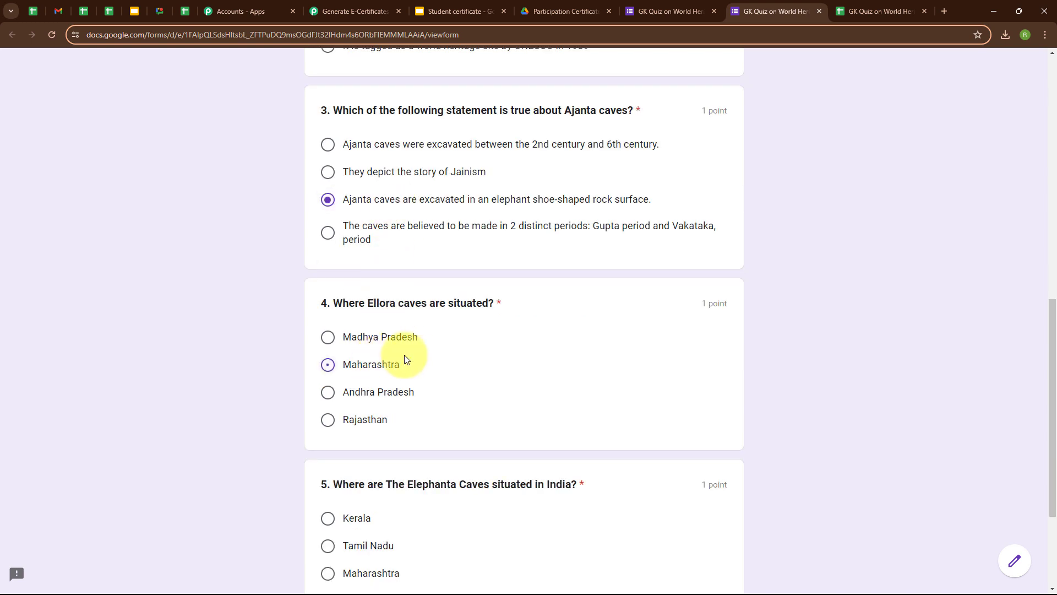
click(405, 359)
scroll(377, 409, down, 3)
click(377, 406)
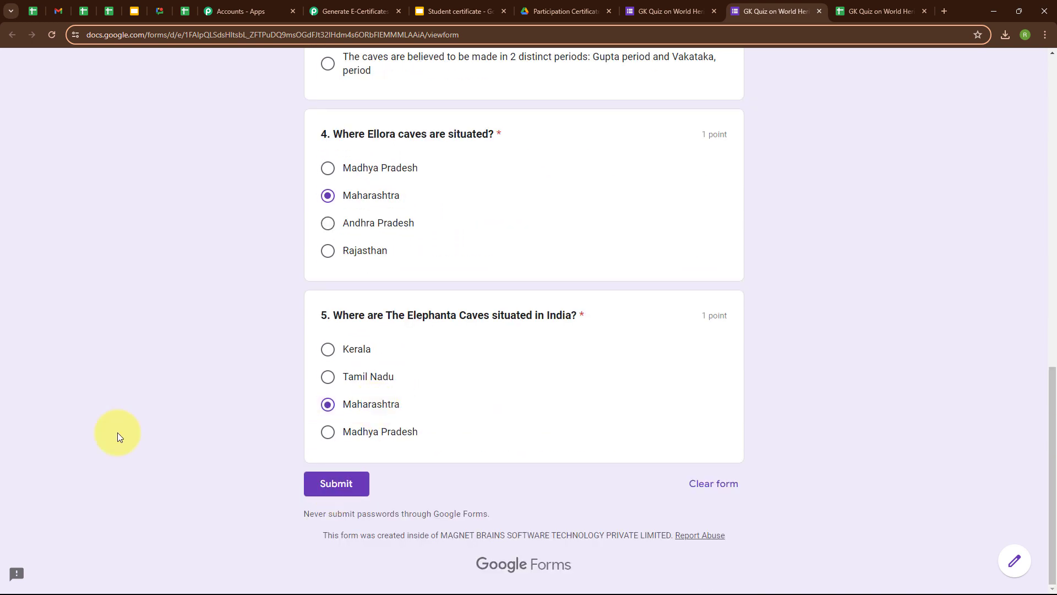
Submit the test response, view its 3/5 score, and switch to the responses spreadsheet
click(333, 483)
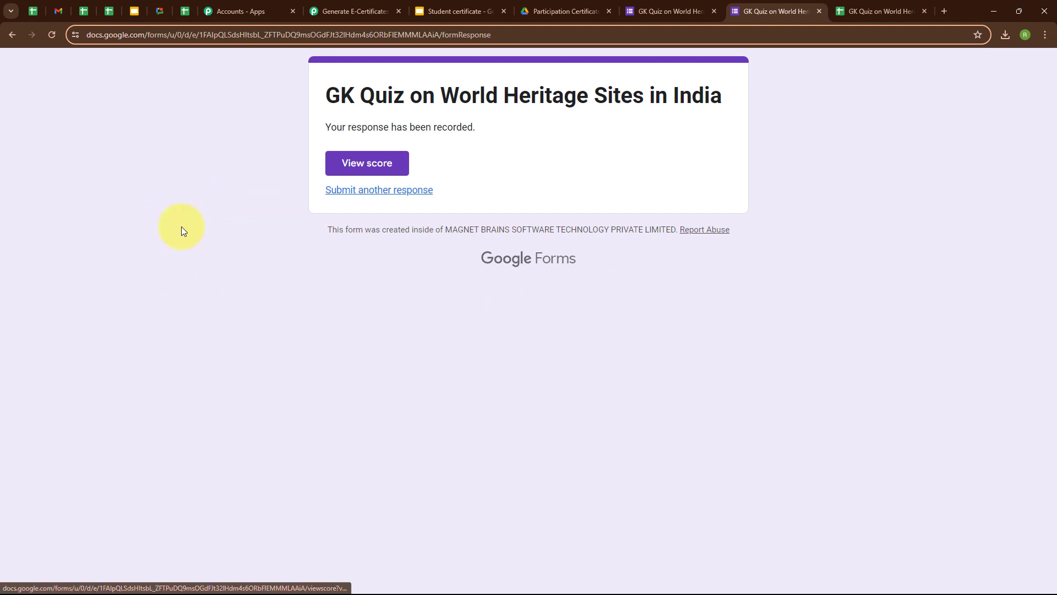
click(354, 165)
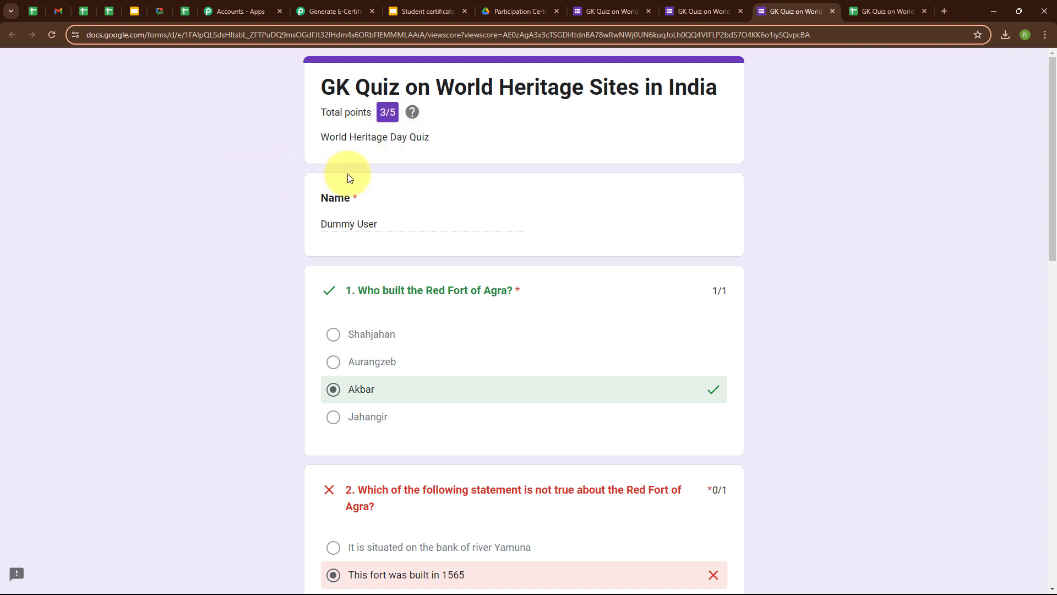
key(ctrl+Tab)
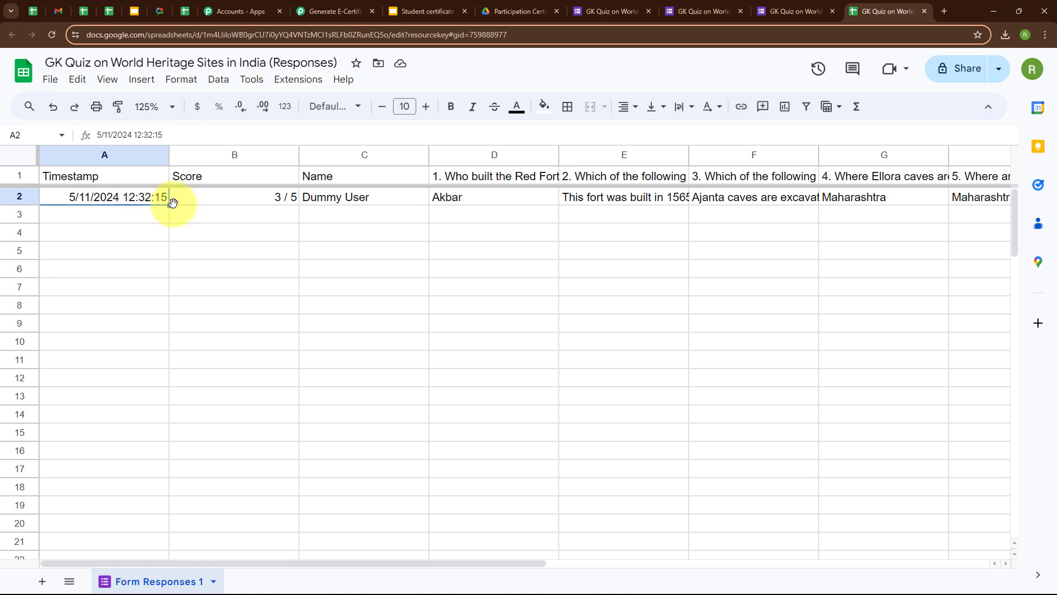
Check the single test response row in the sheet, then open the Extensions menu
drag(206, 563, 85, 218)
click(85, 214)
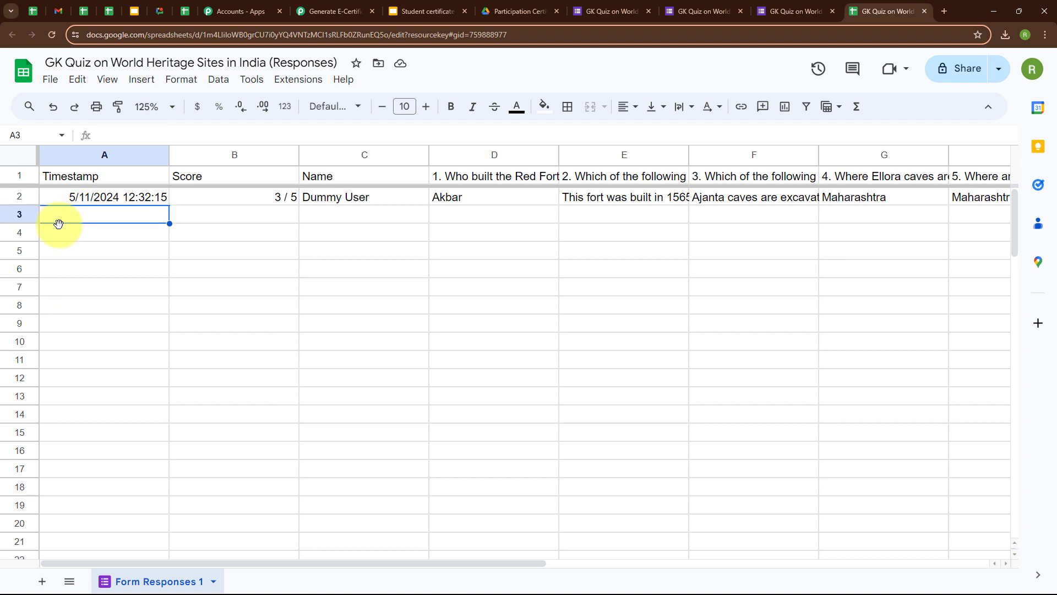
click(301, 79)
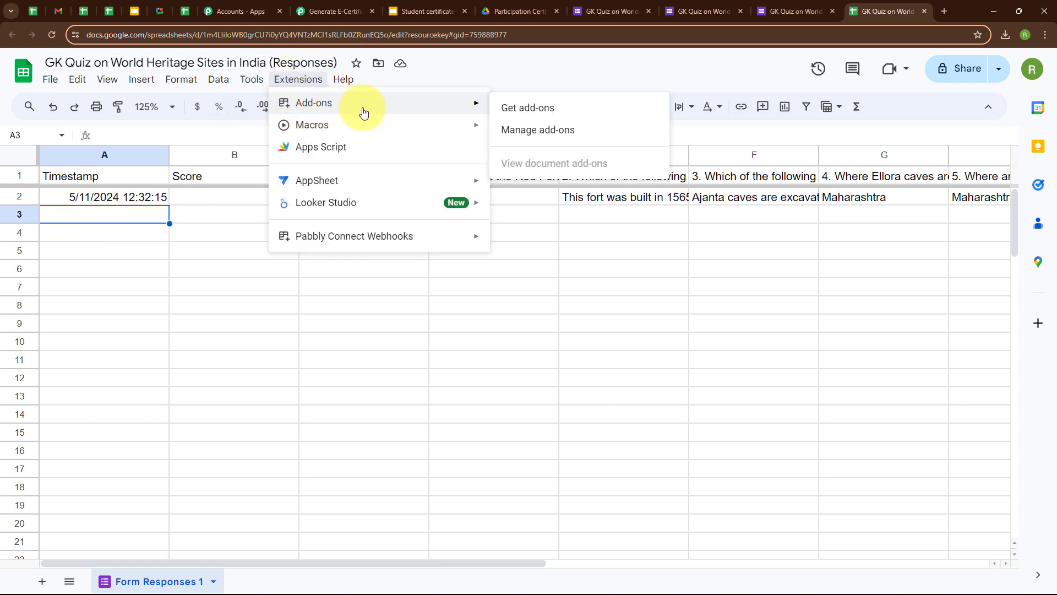
Find Pabbly Connect Webhooks in the Marketplace, confirm it's installed, and go back to Extensions
click(504, 112)
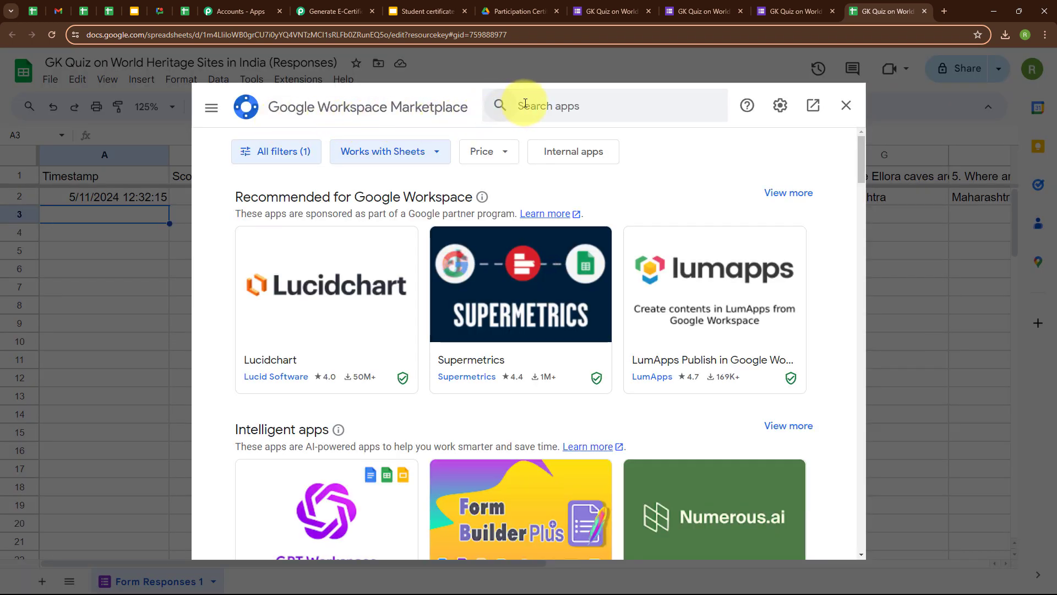
click(570, 103)
text(Pabb)
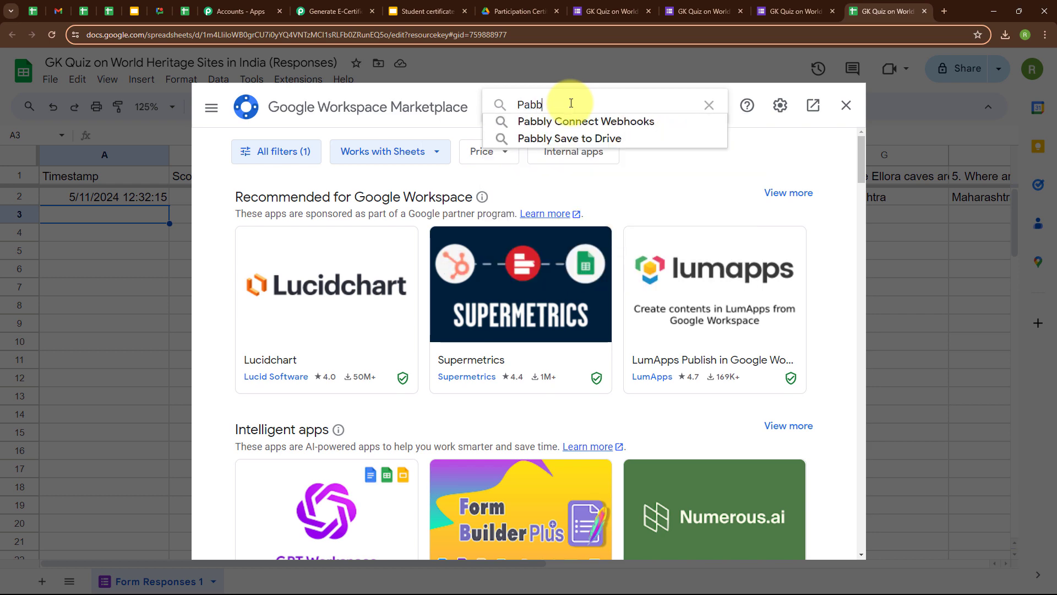
click(579, 122)
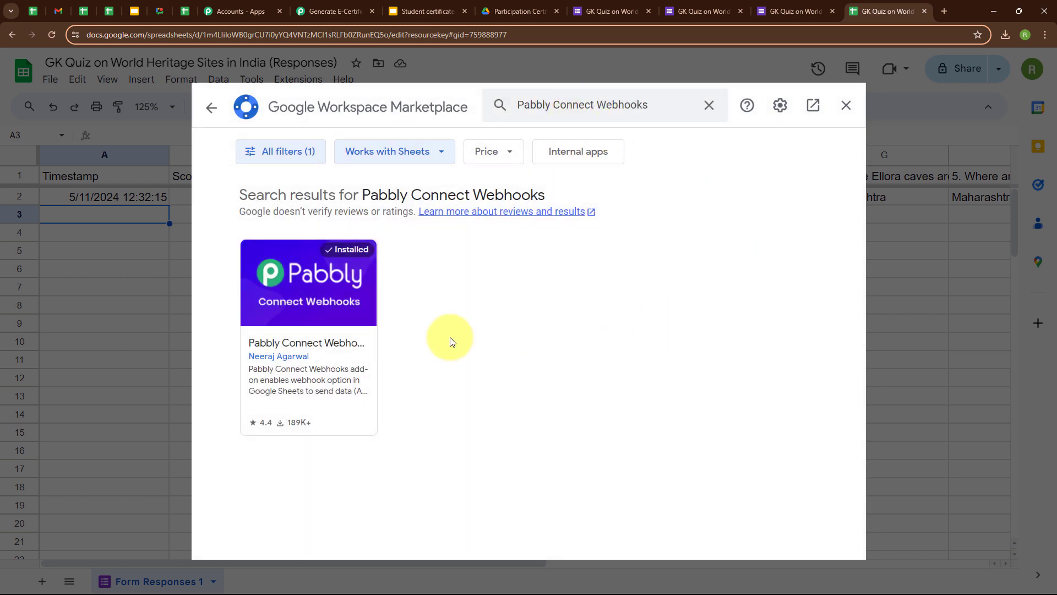
click(306, 284)
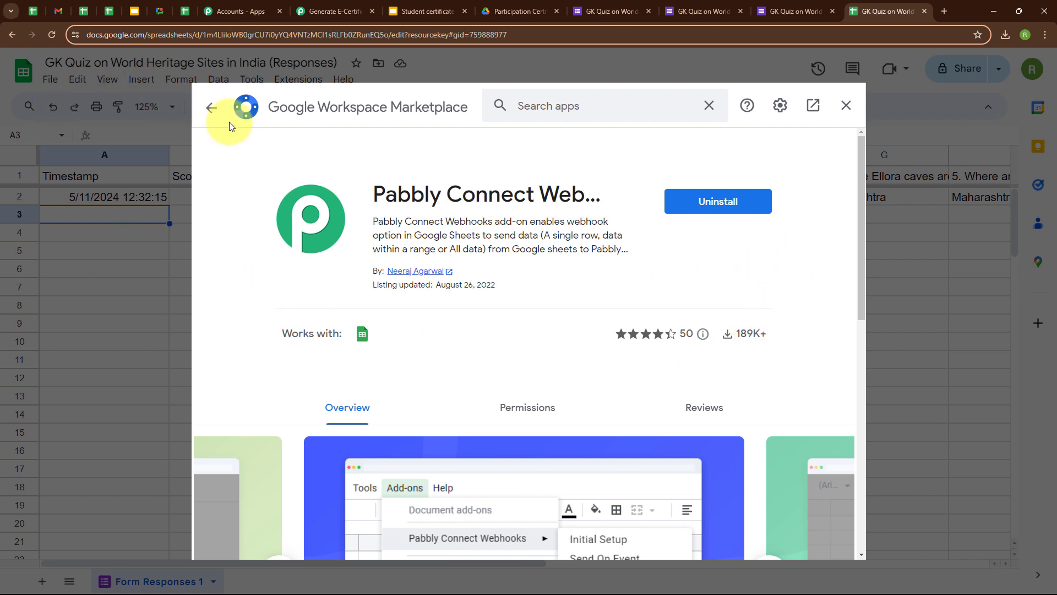
click(214, 109)
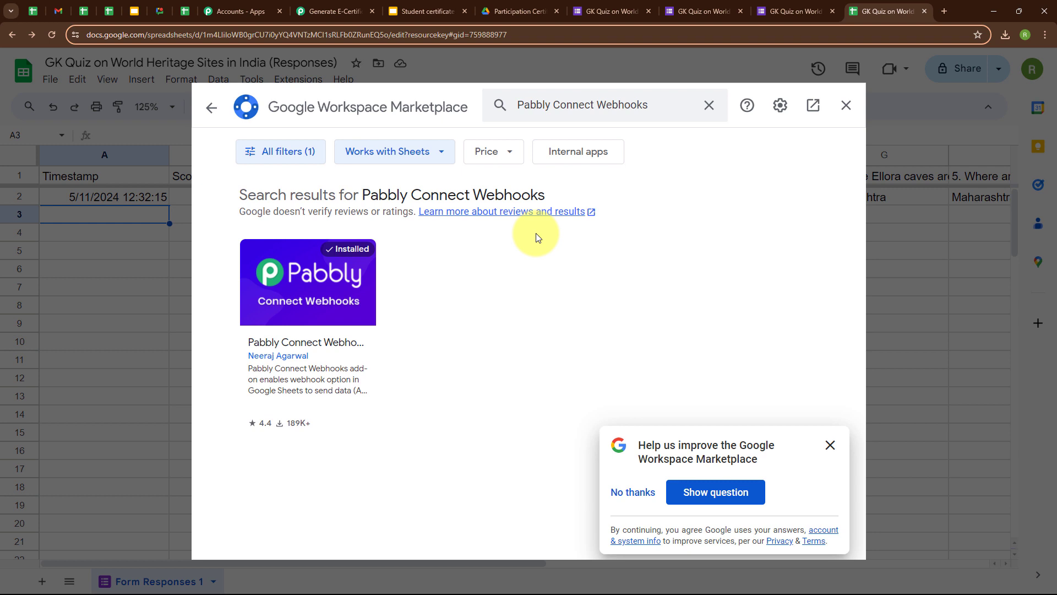
click(846, 105)
click(292, 83)
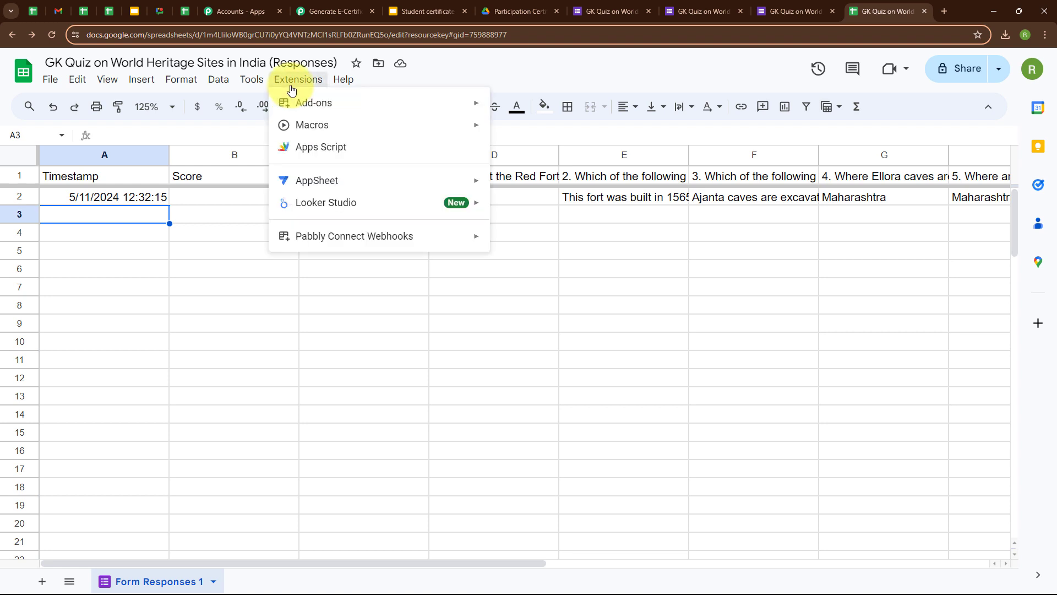
Open the Pabbly Connect Webhooks Initial Setup for the Form Responses 1 sheet
mouse_move(297, 243)
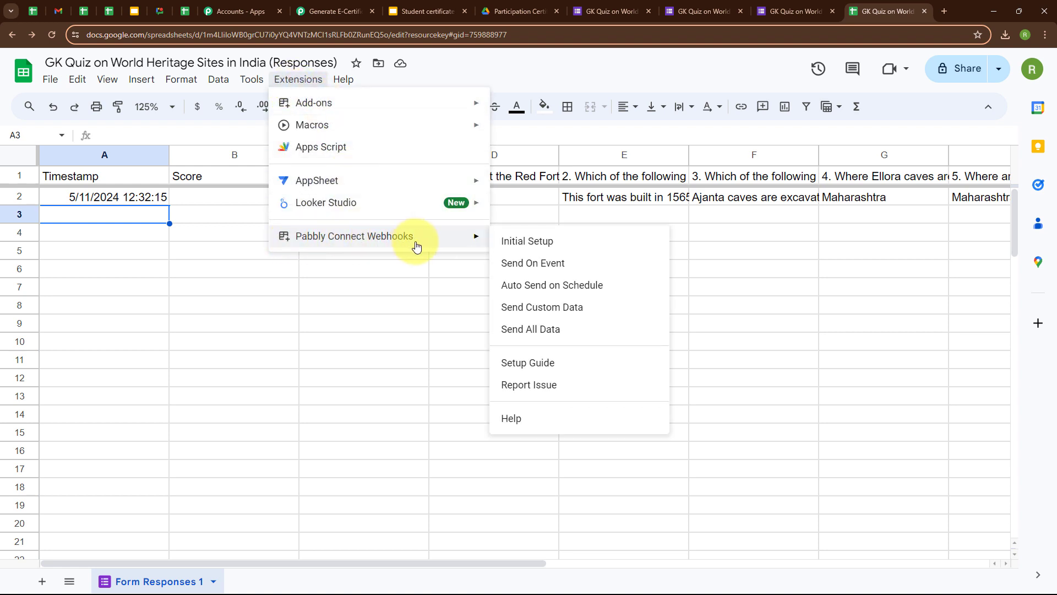
click(536, 250)
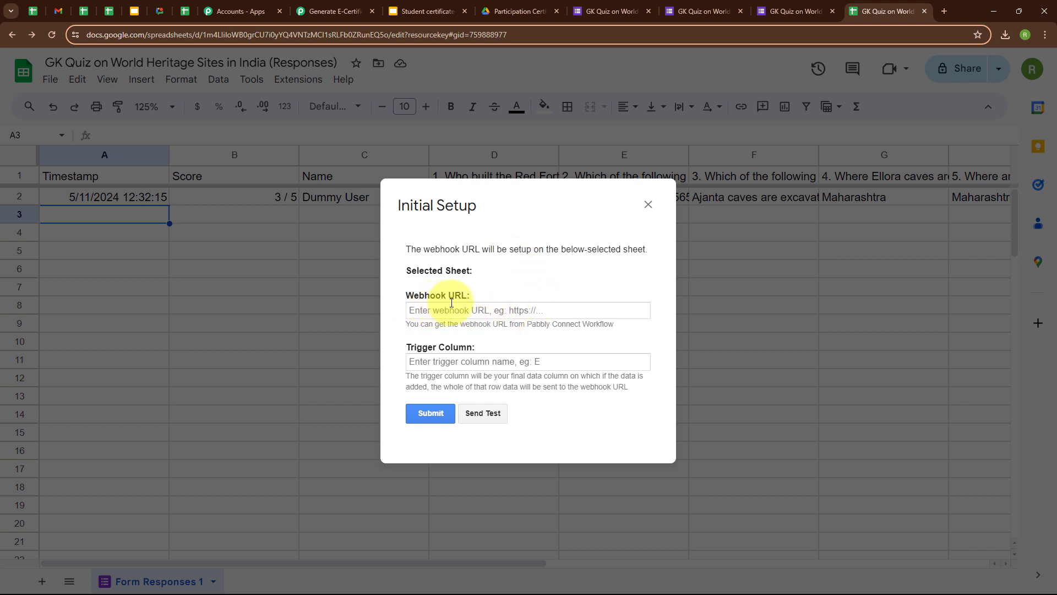
click(418, 309)
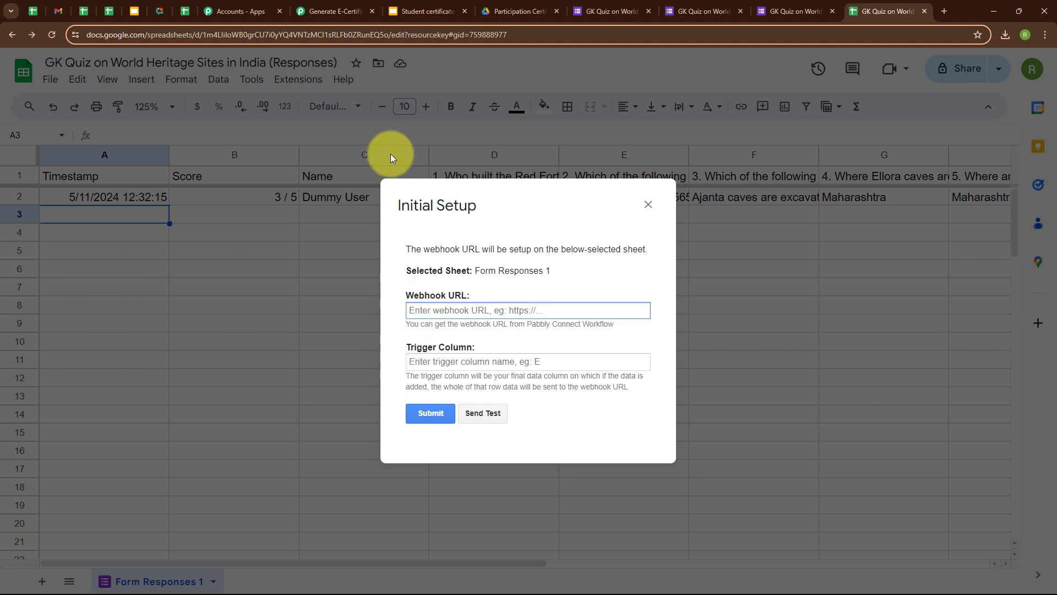
Copy the workflow's webhook URL from Pabbly Connect and return to the sheet
click(318, 8)
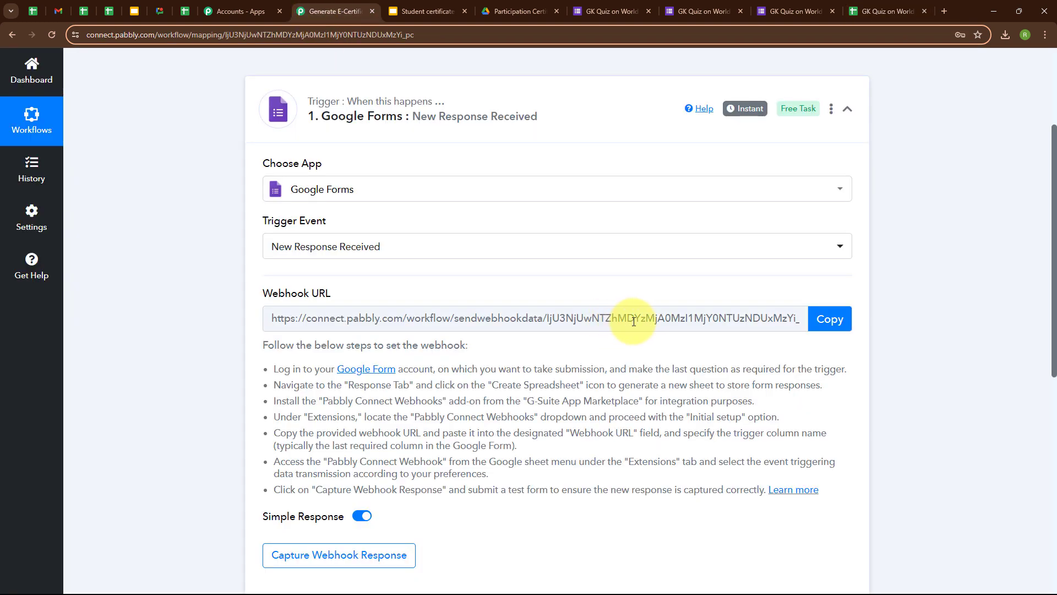
click(831, 316)
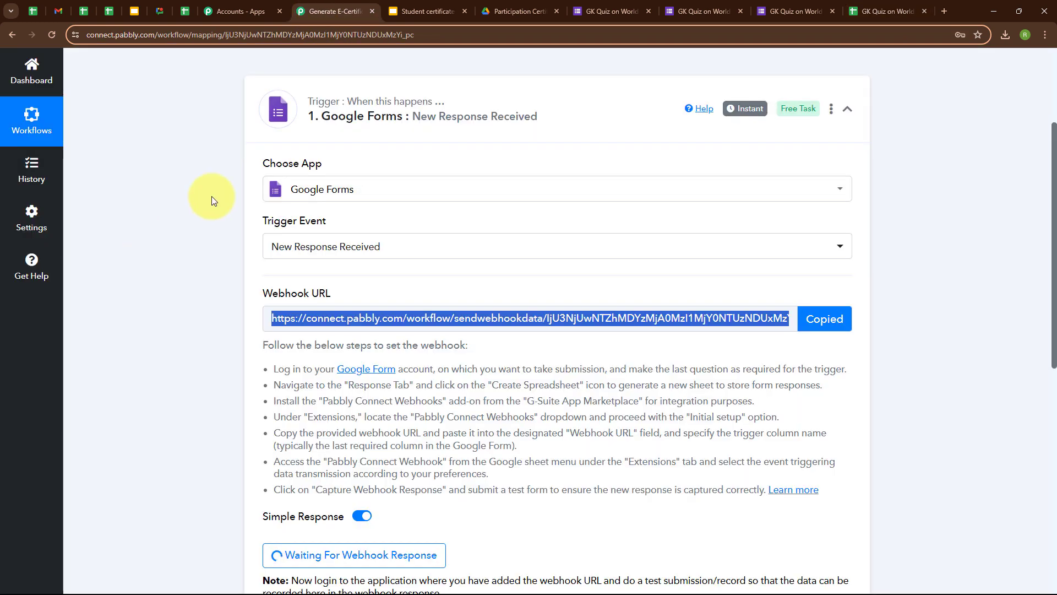
click(884, 11)
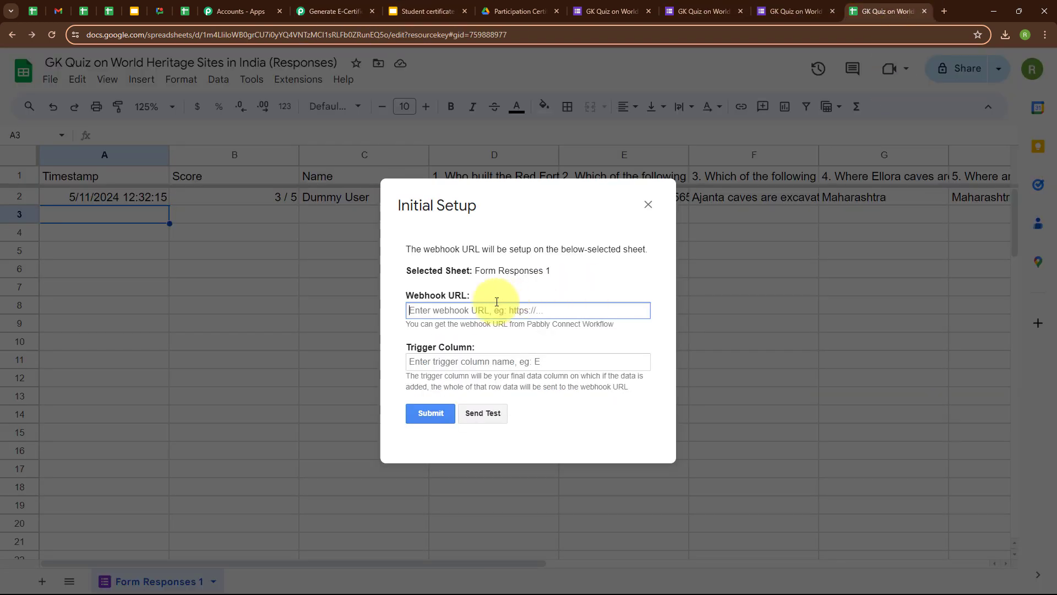
Paste the Pabbly webhook URL, set trigger column H, and submit the setup
key(ctrl+v)
click(488, 346)
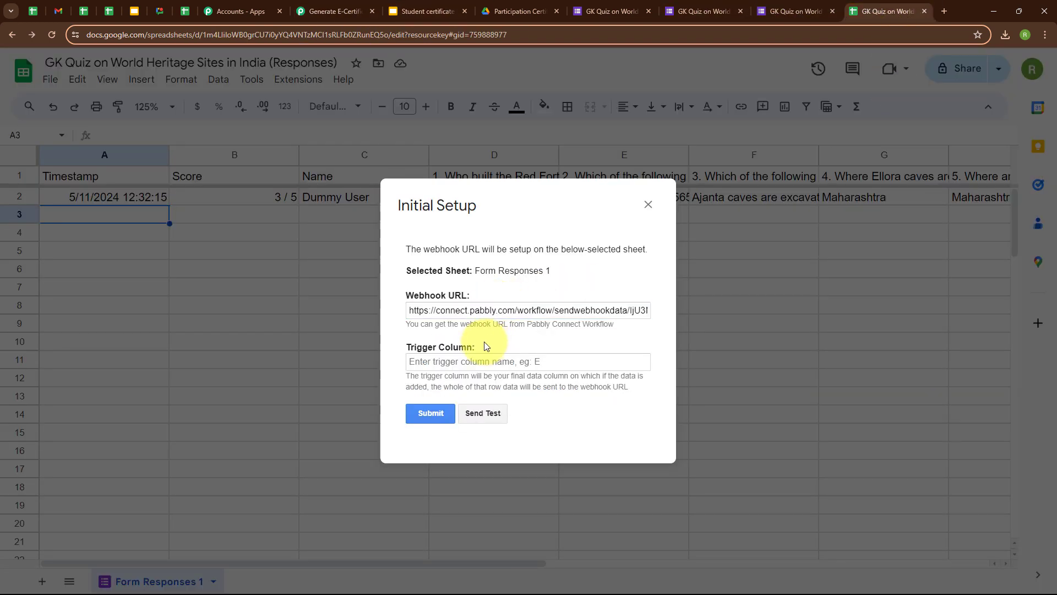
click(443, 361)
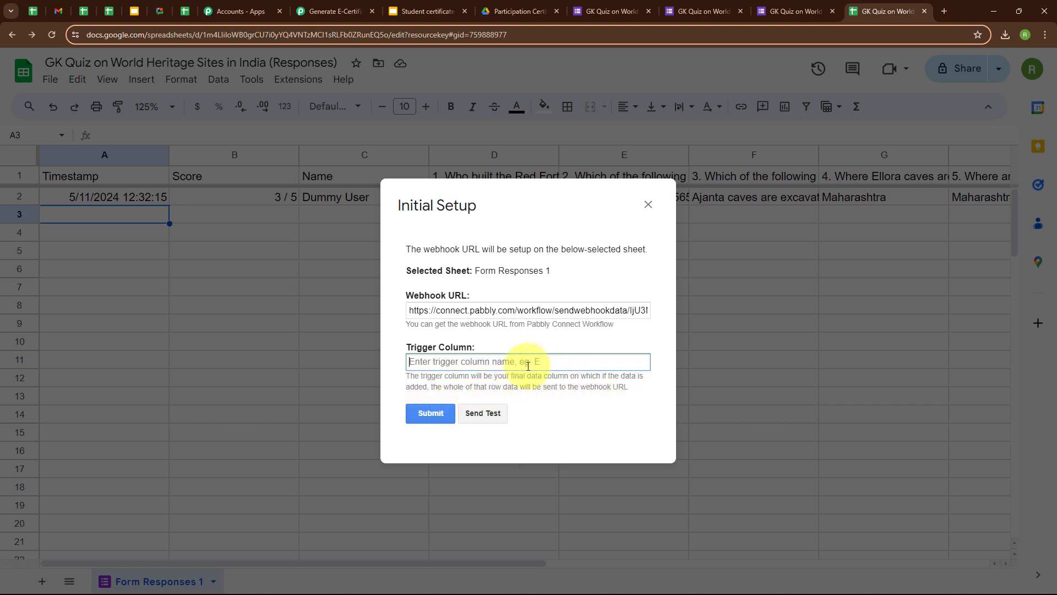
text(H)
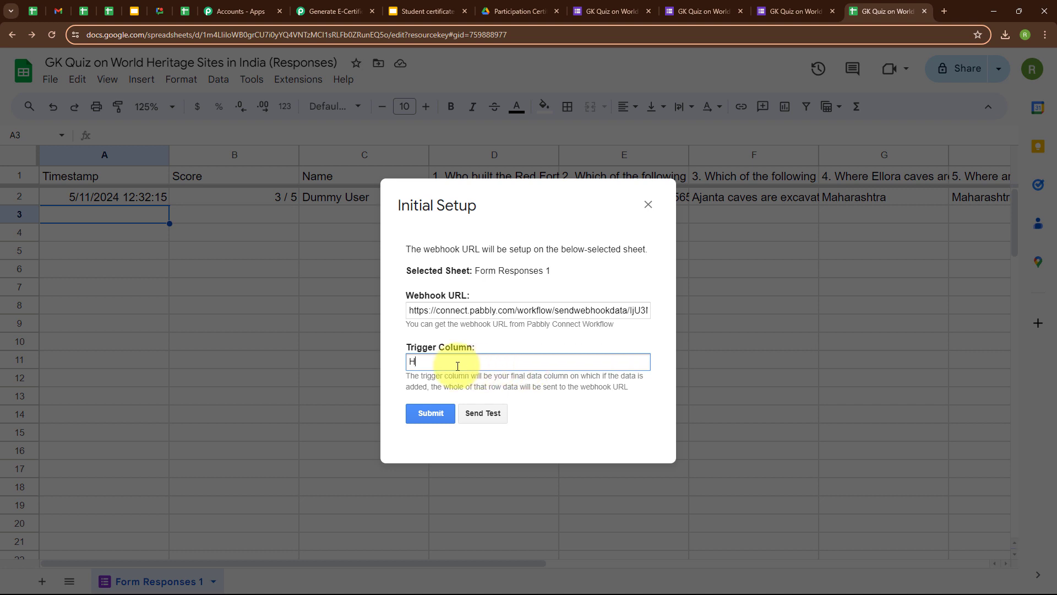
click(431, 410)
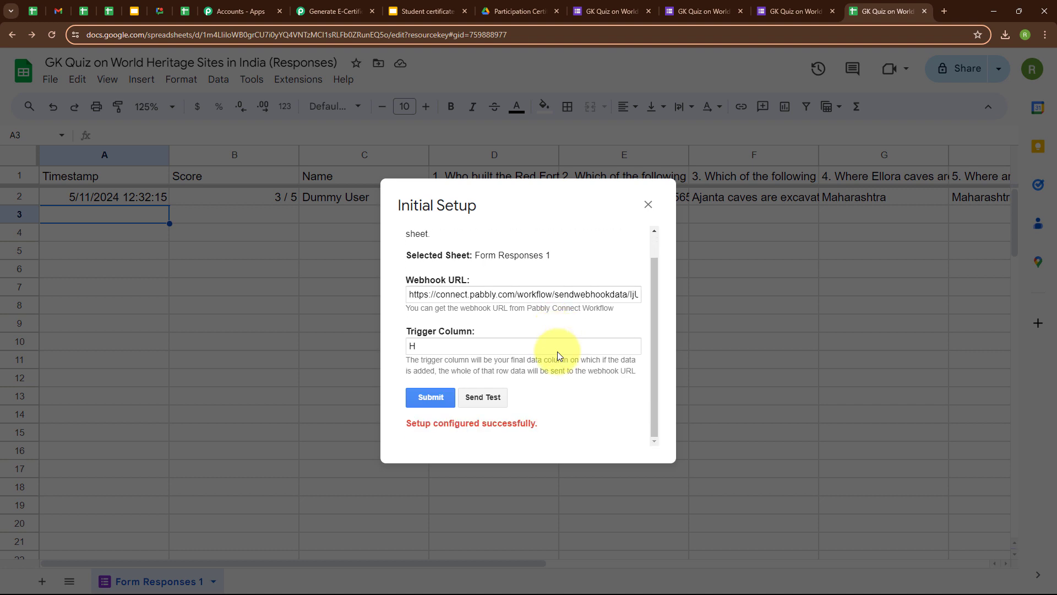
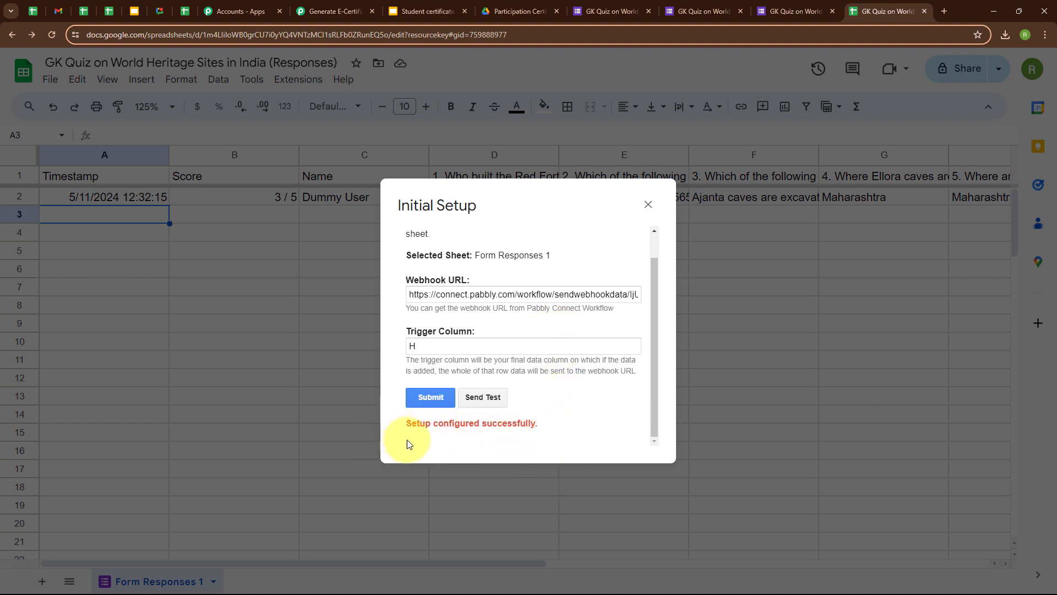
Send the row 2 quiz response to the Pabbly webhook as test data and close the setup dialog
click(332, 8)
scroll(256, 339, down, 4)
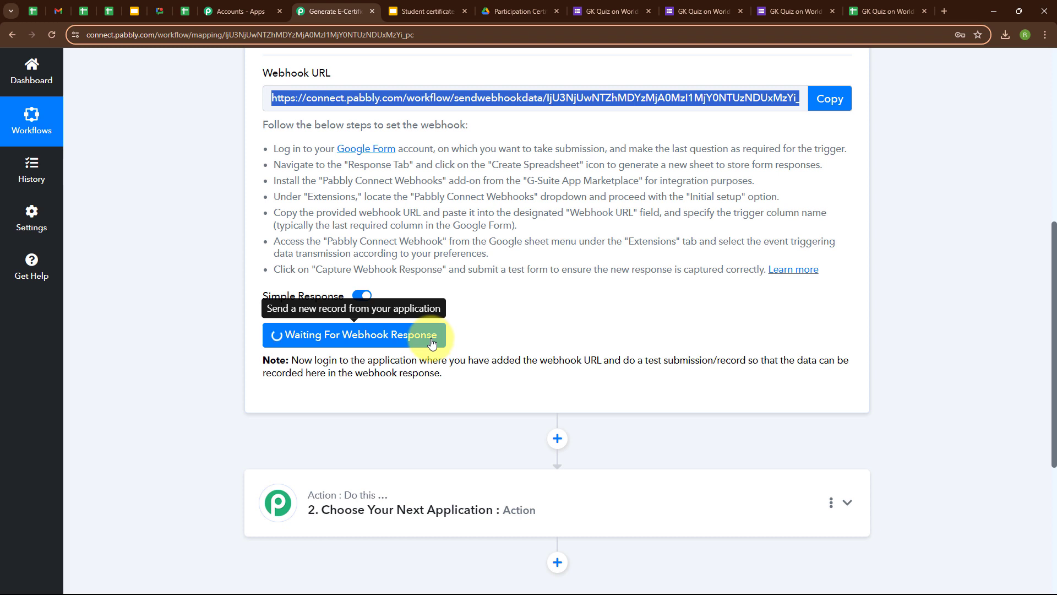
click(881, 10)
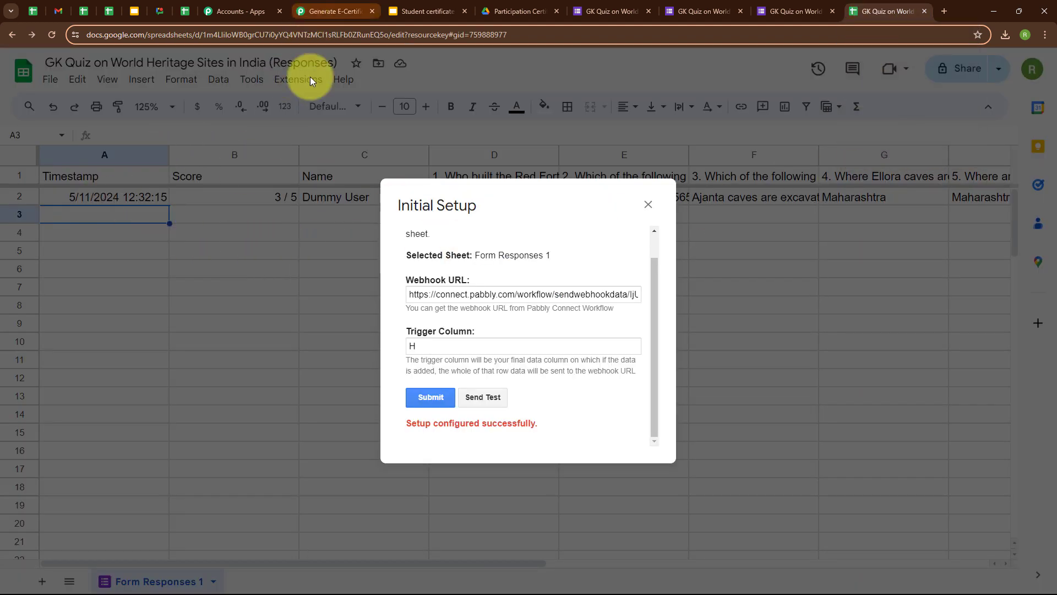
click(483, 396)
scroll(567, 360, down, 2)
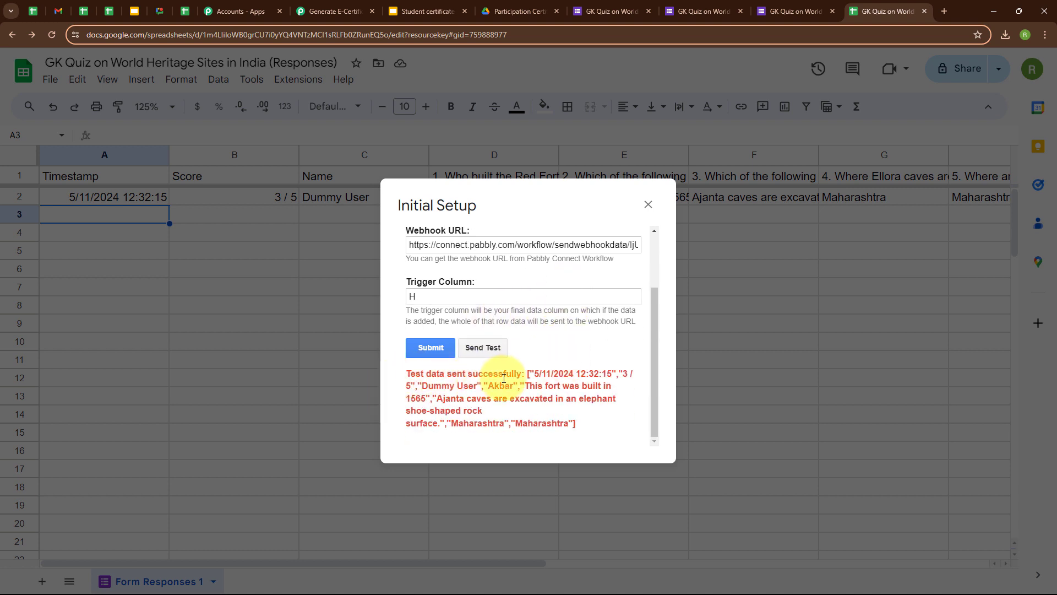
key(Escape)
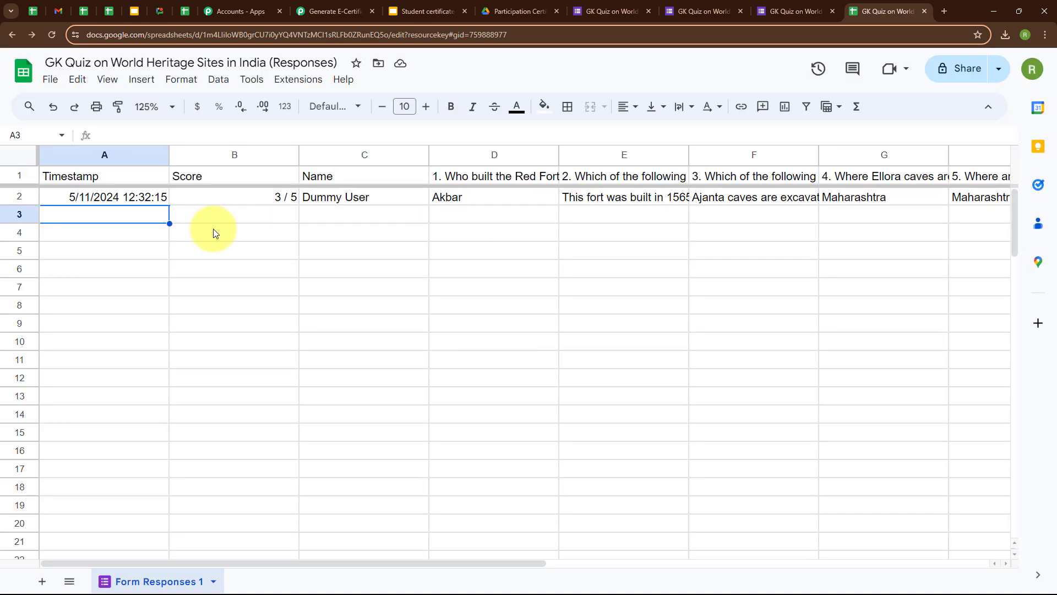
Check the captured score, name and quiz answers in the Google Forms trigger, then collapse it
click(317, 11)
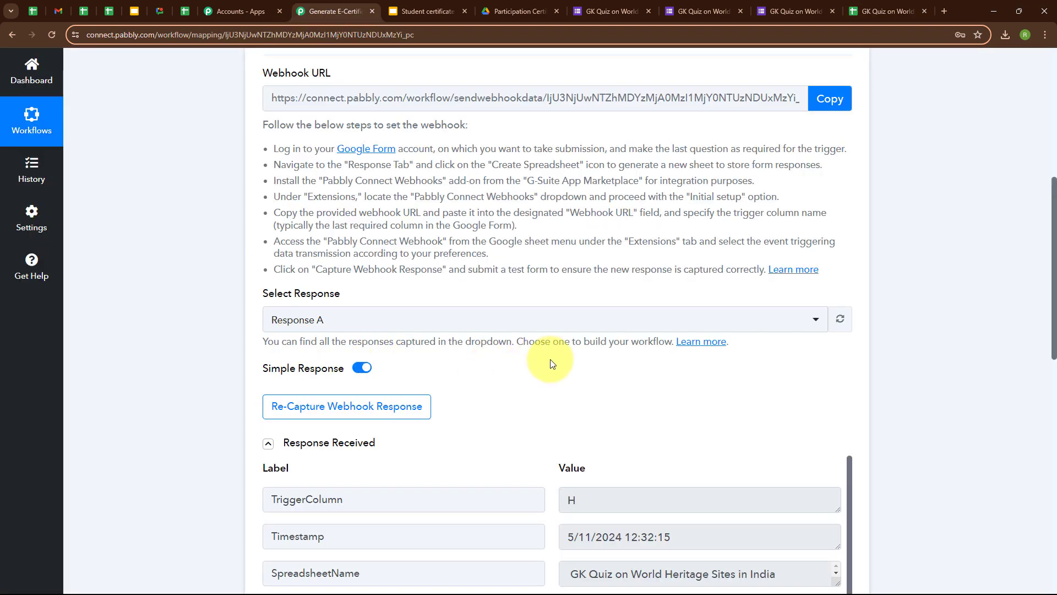
scroll(550, 364, down, 5)
scroll(515, 251, down, 4)
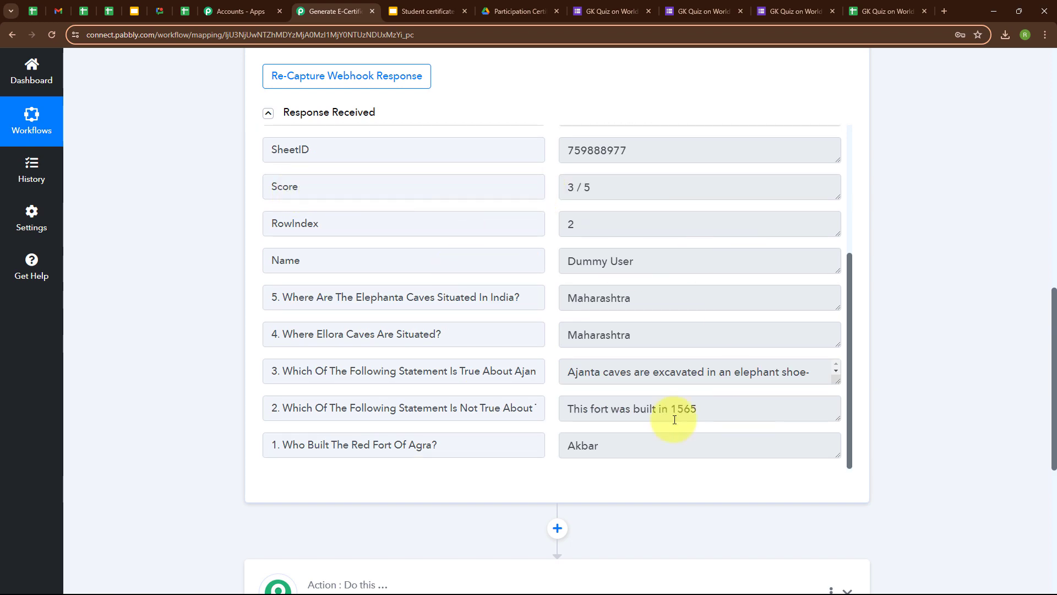
scroll(872, 107, up, 10)
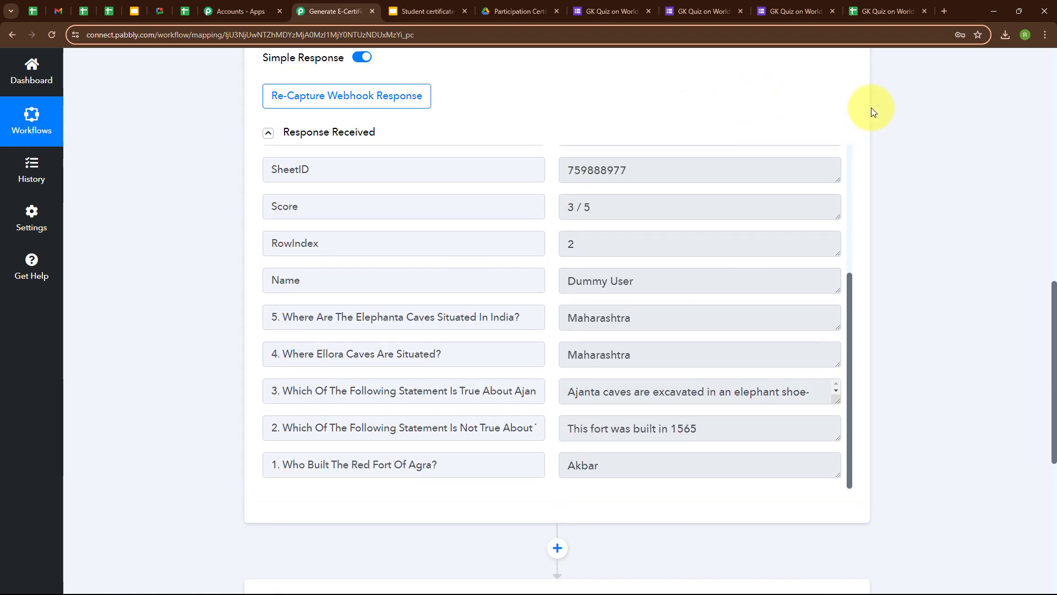
click(805, 110)
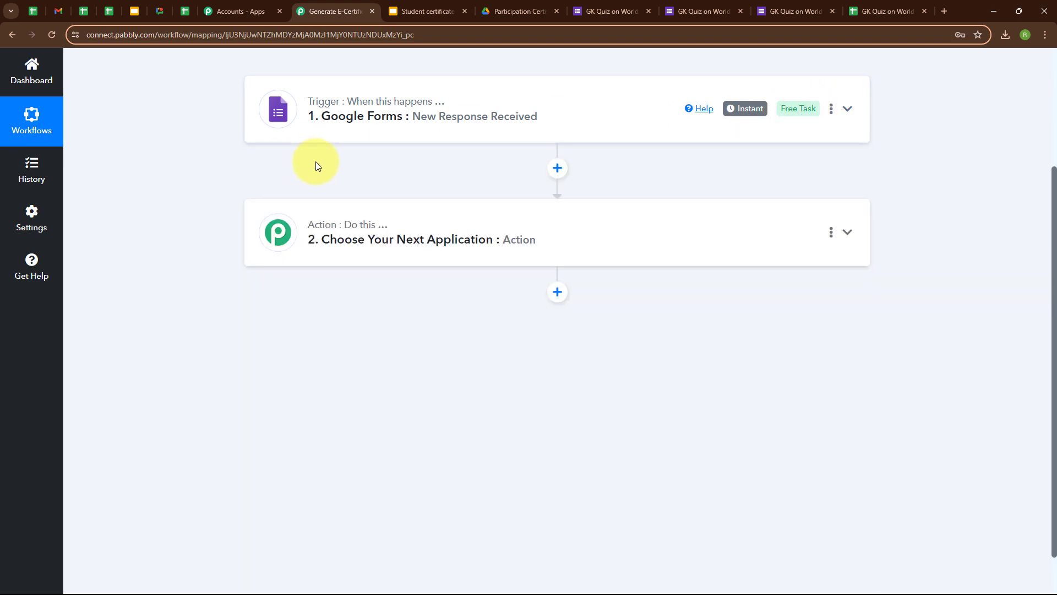
scroll(247, 154, up, 2)
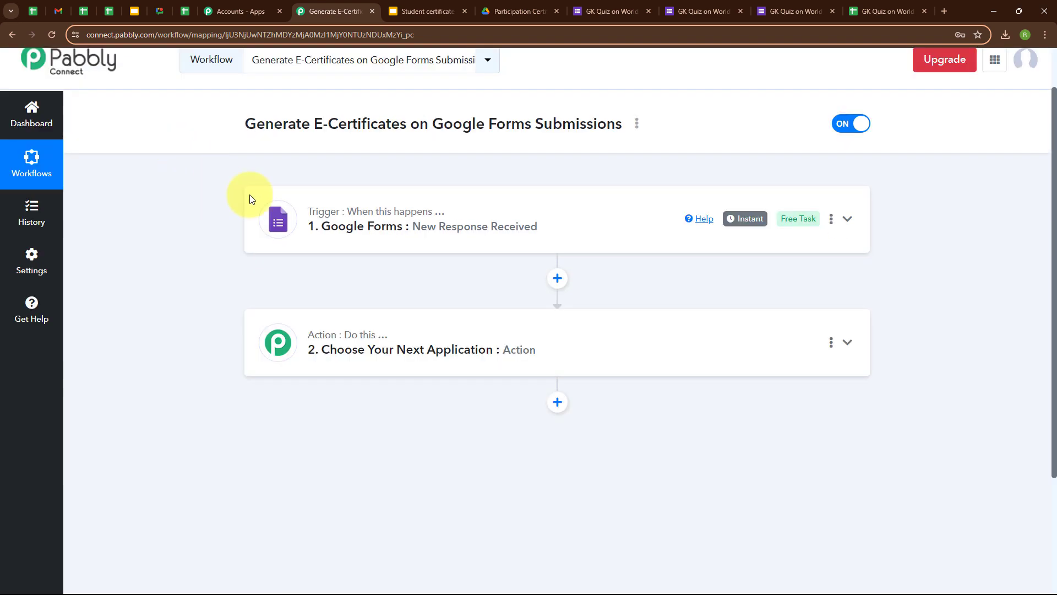
click(884, 8)
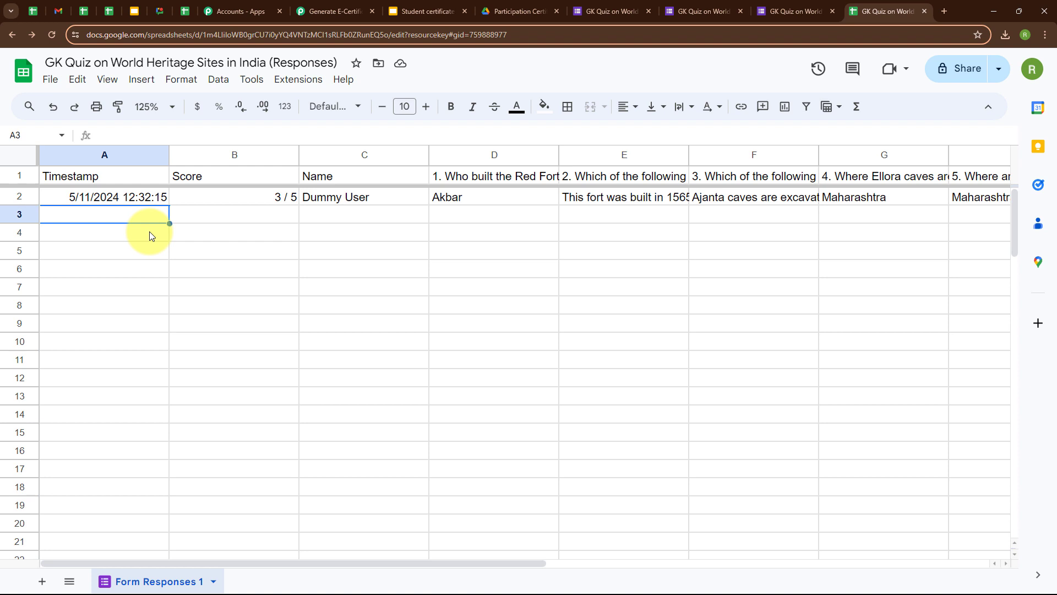
Set the Pabbly Connect Webhooks extension to Send On Event for every new form submission
click(287, 81)
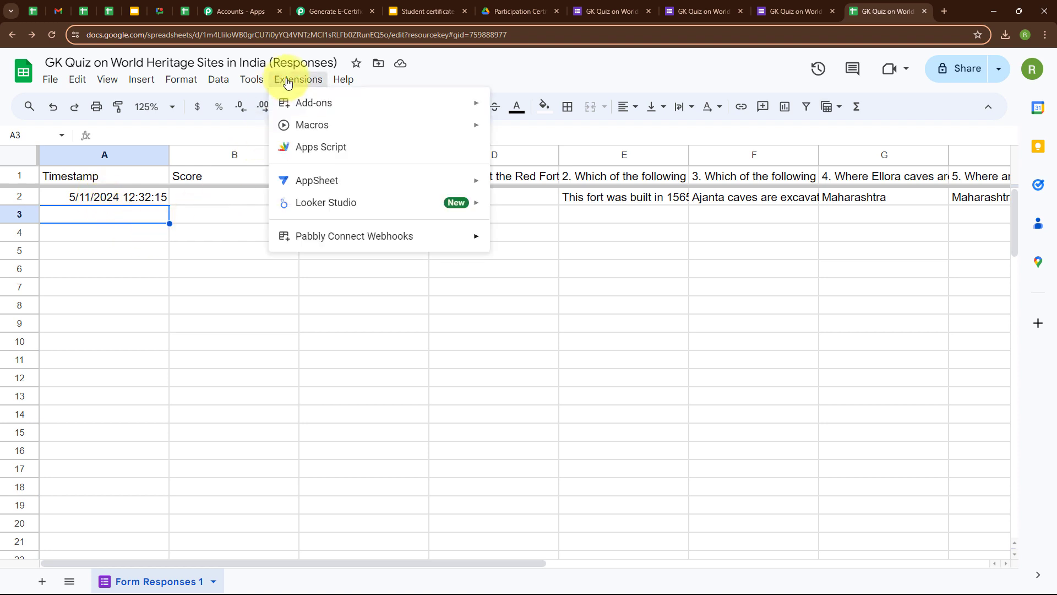
mouse_move(298, 245)
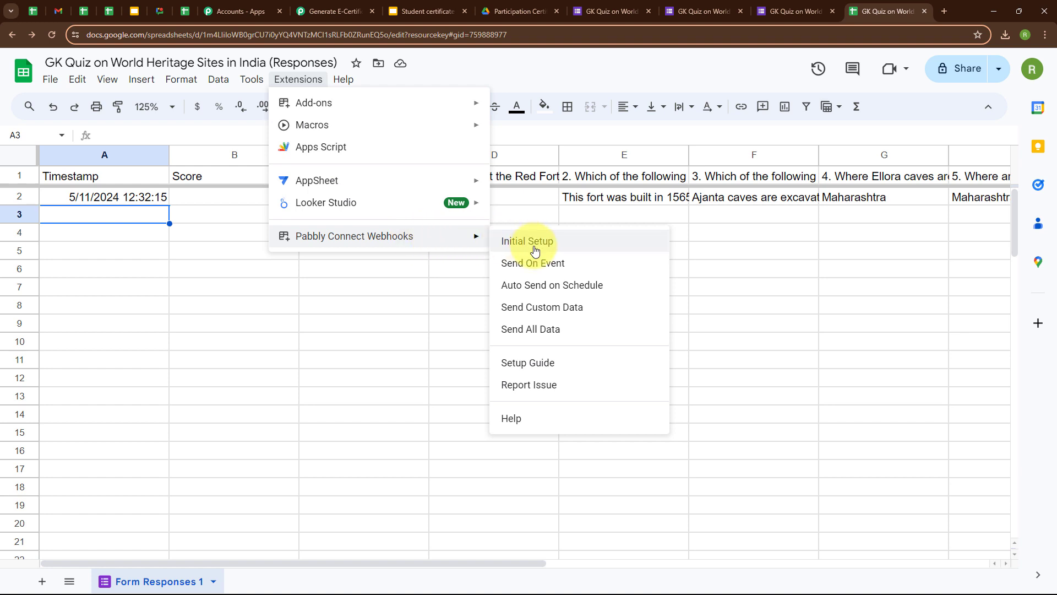
click(518, 264)
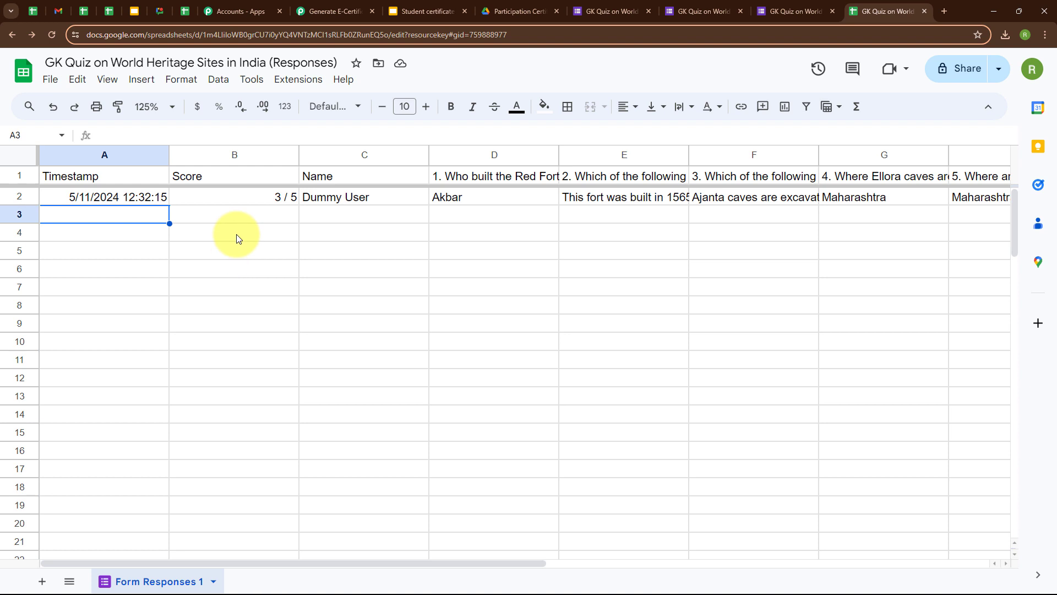
click(314, 12)
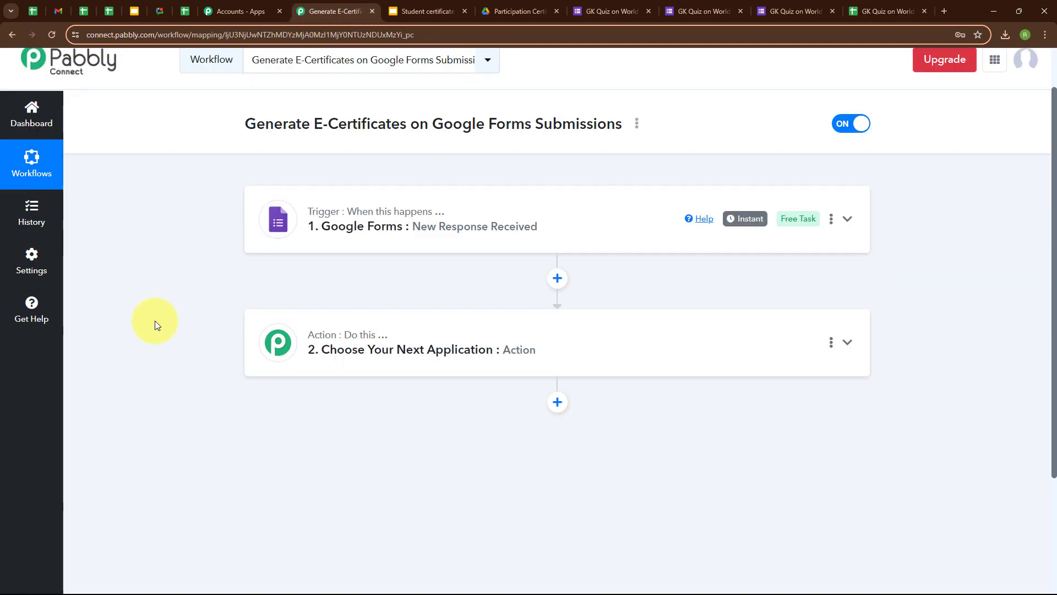
Make the second step a Google Slides action with the Create Presentation From Template event
click(532, 343)
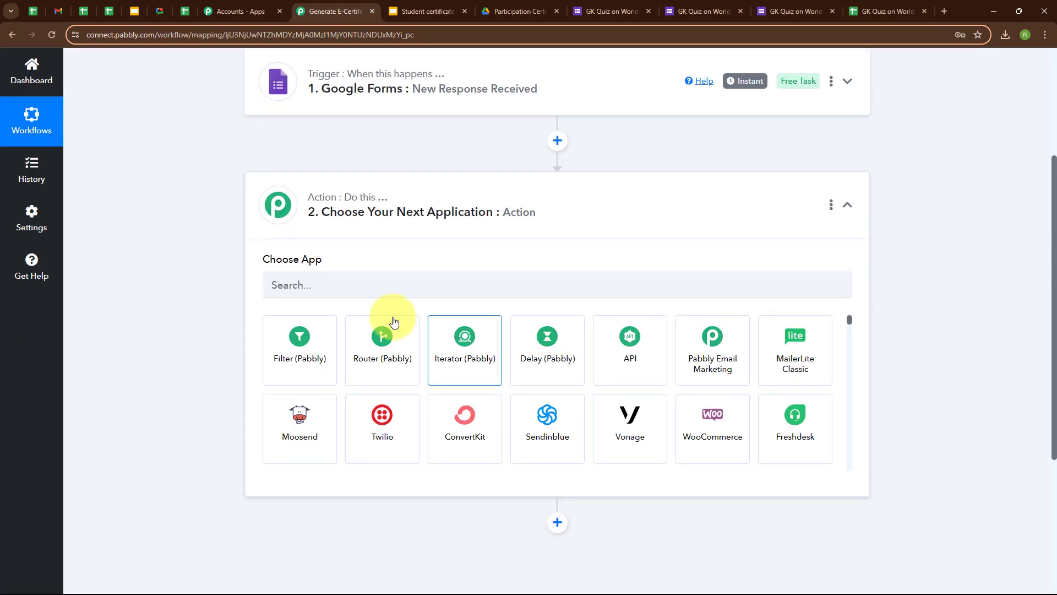
click(296, 285)
text(Goog)
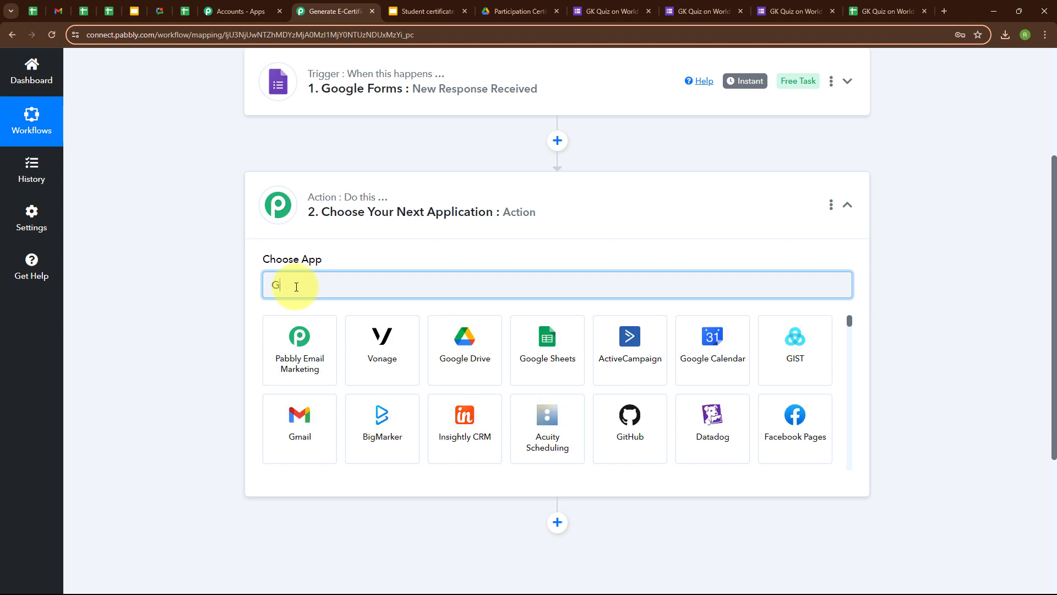
click(384, 414)
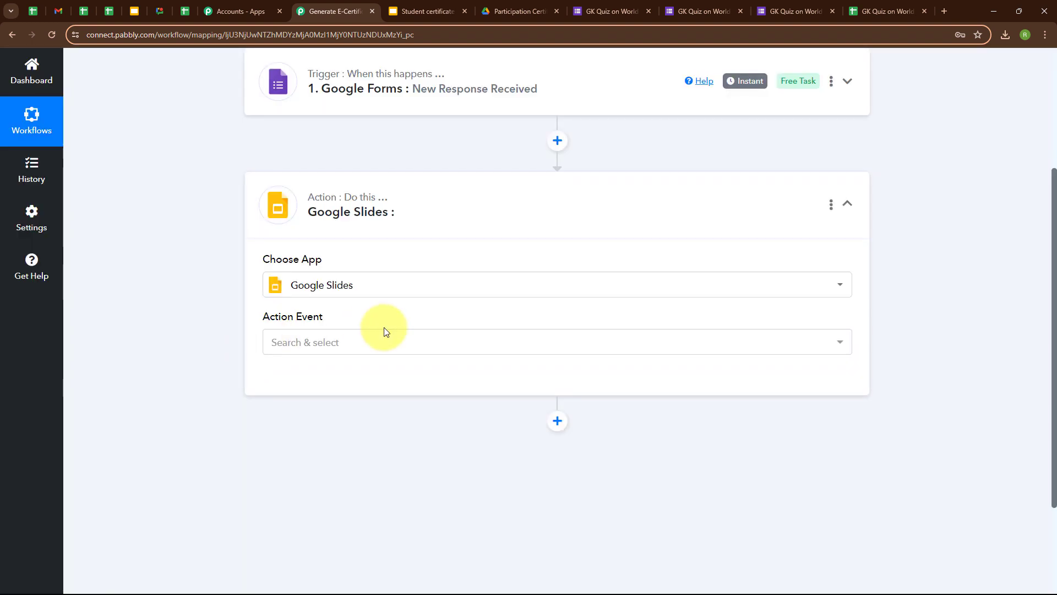
click(386, 333)
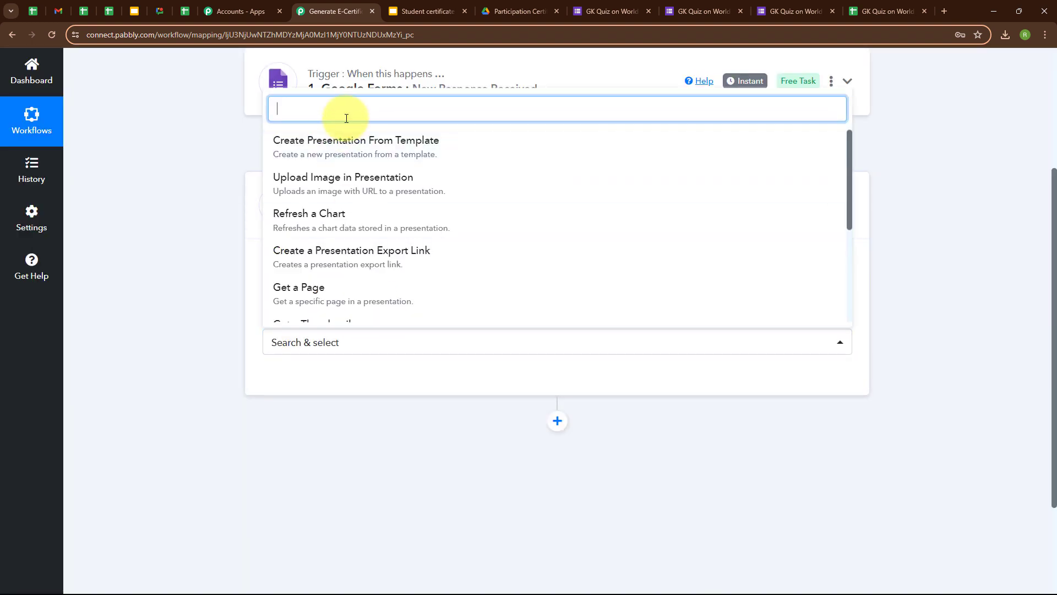
click(347, 143)
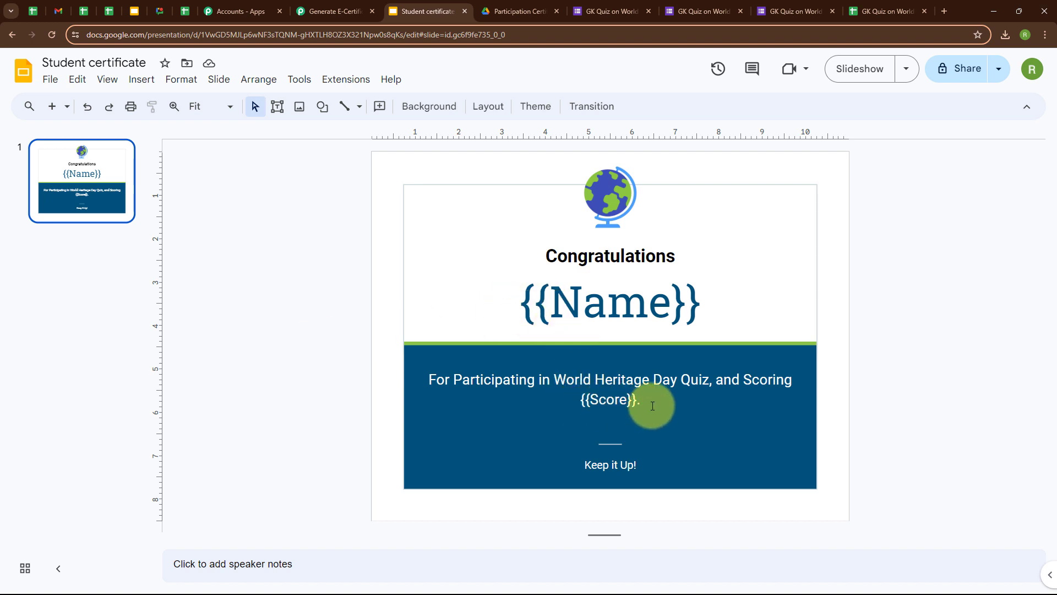
click(354, 6)
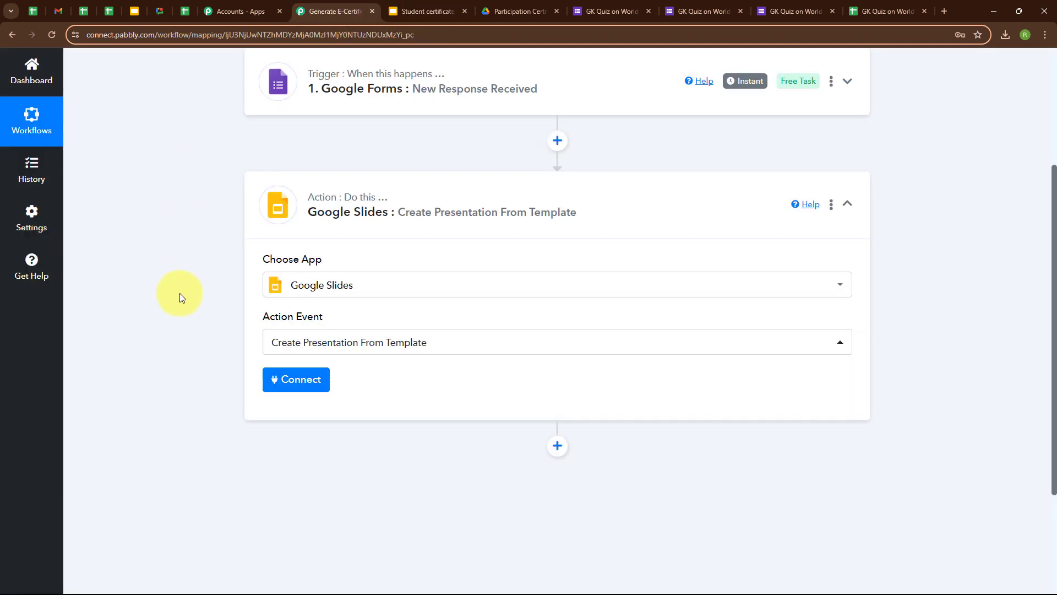
Add a new Google Slides connection by signing in with a Google account and allowing access
click(300, 388)
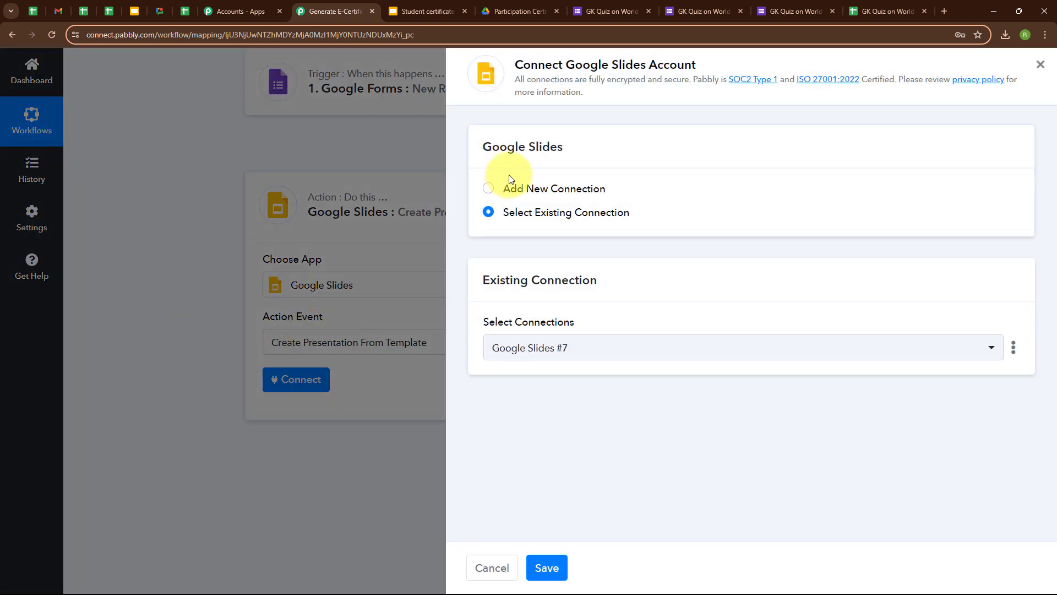
click(490, 190)
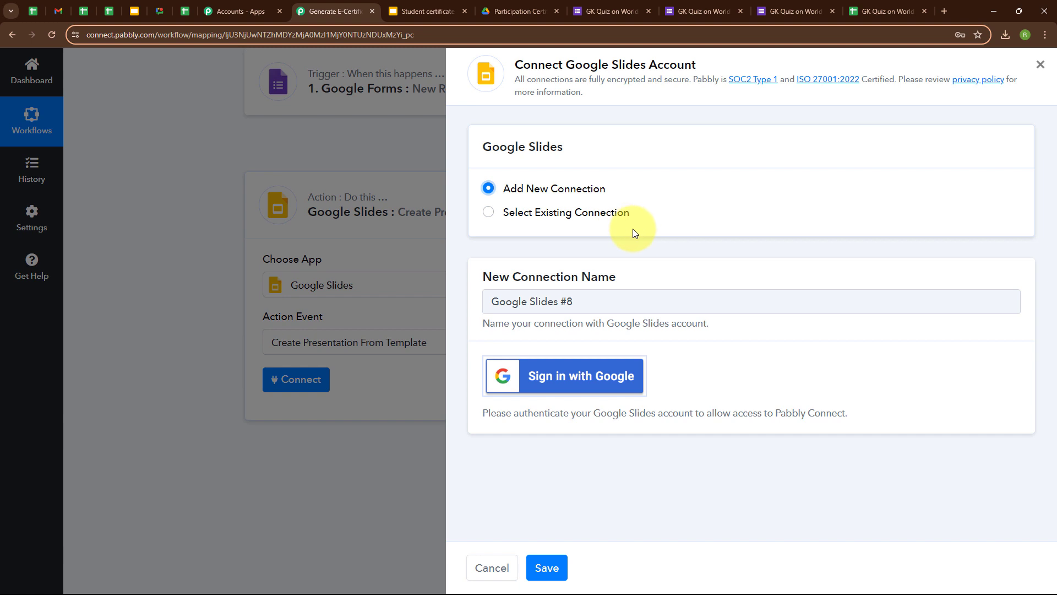
click(572, 389)
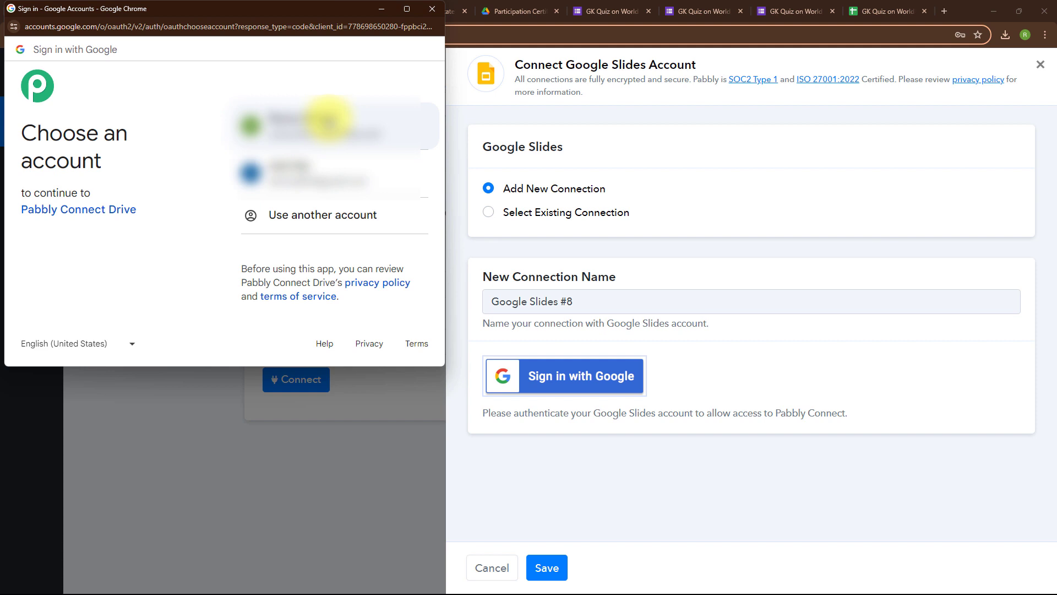
click(328, 120)
click(323, 340)
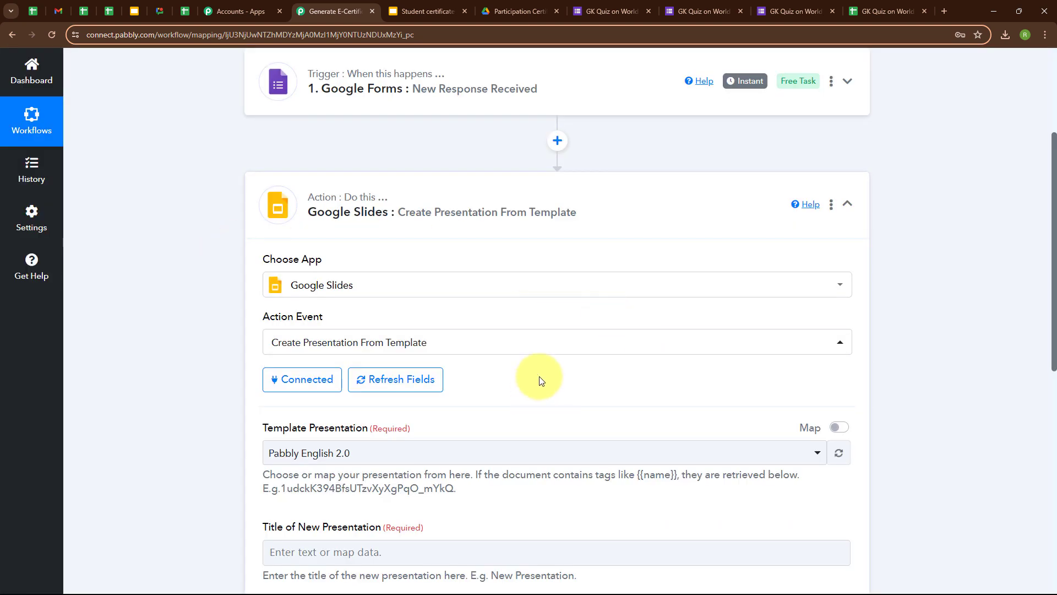
Choose Student certificate as the template presentation and review its Name and Score placeholders
scroll(496, 358, down, 3)
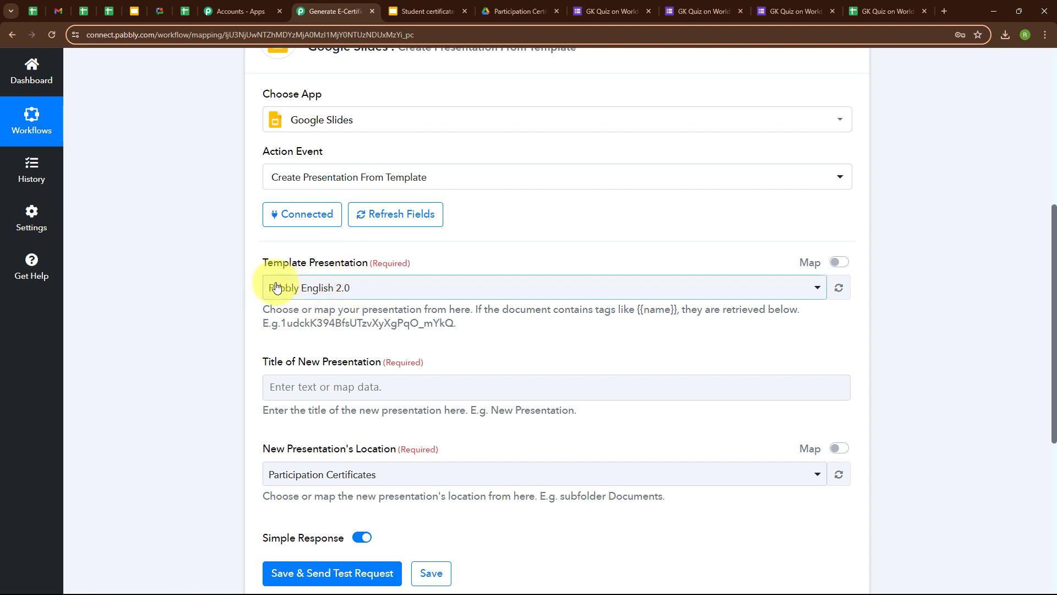
click(434, 16)
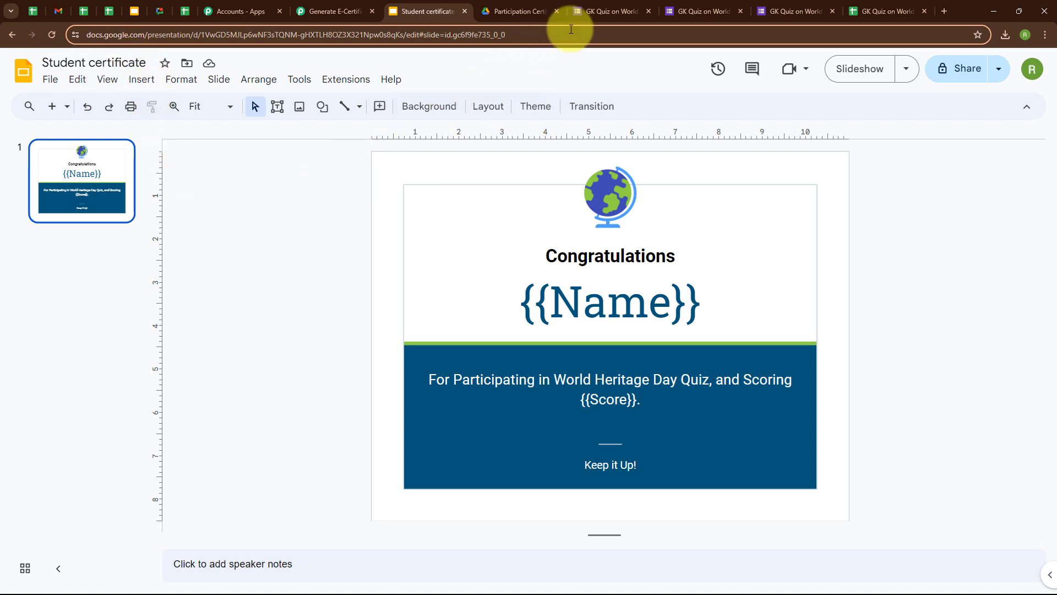
click(306, 13)
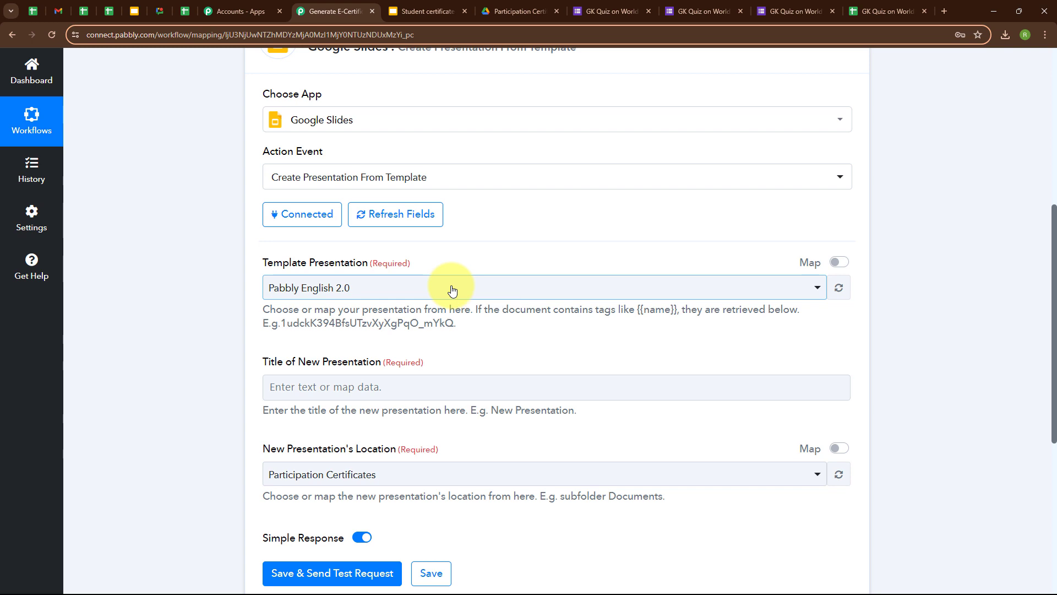
click(450, 288)
click(422, 400)
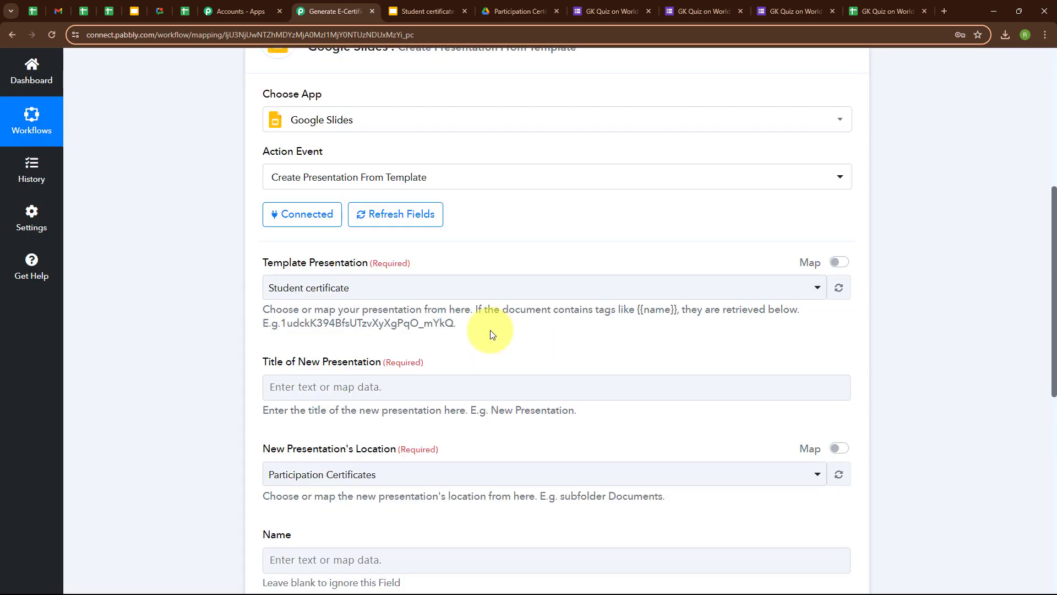
scroll(490, 331, down, 2)
click(281, 275)
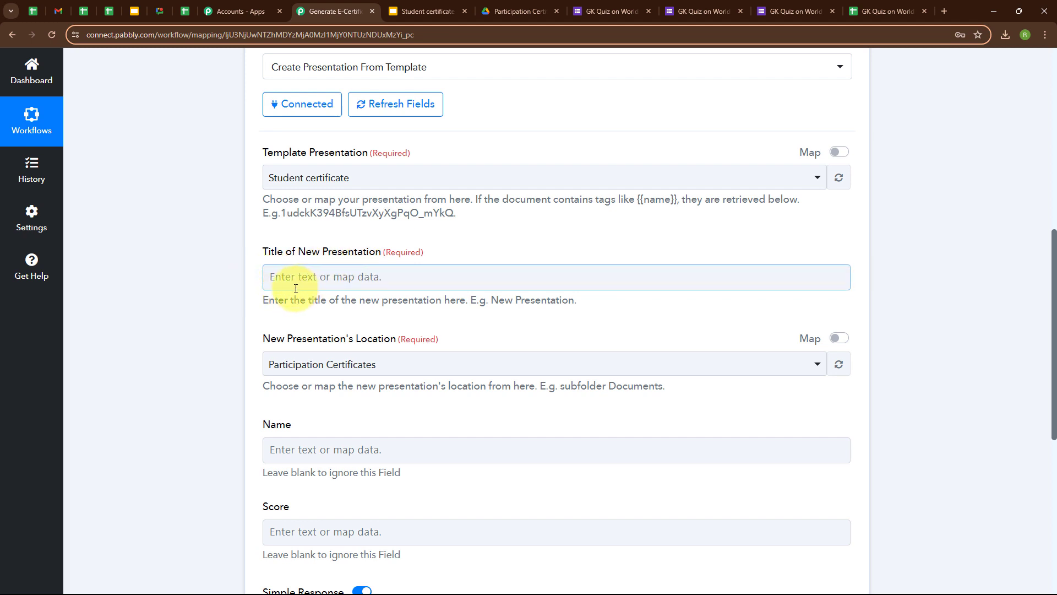
click(429, 11)
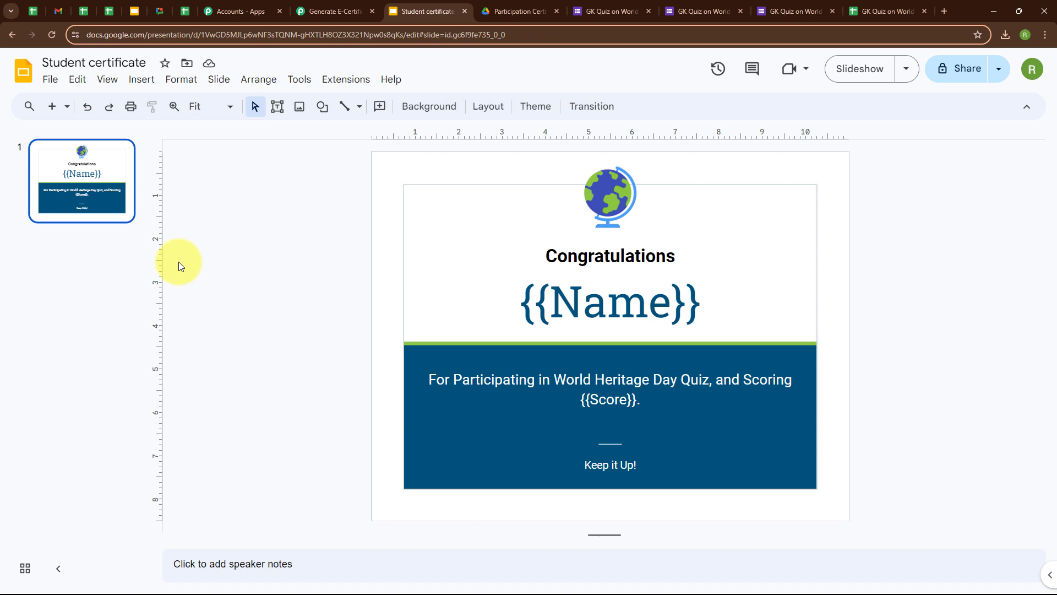
Title the new presentation 'New Participatiom' and check the Participation Certificates Drive folder
click(357, 5)
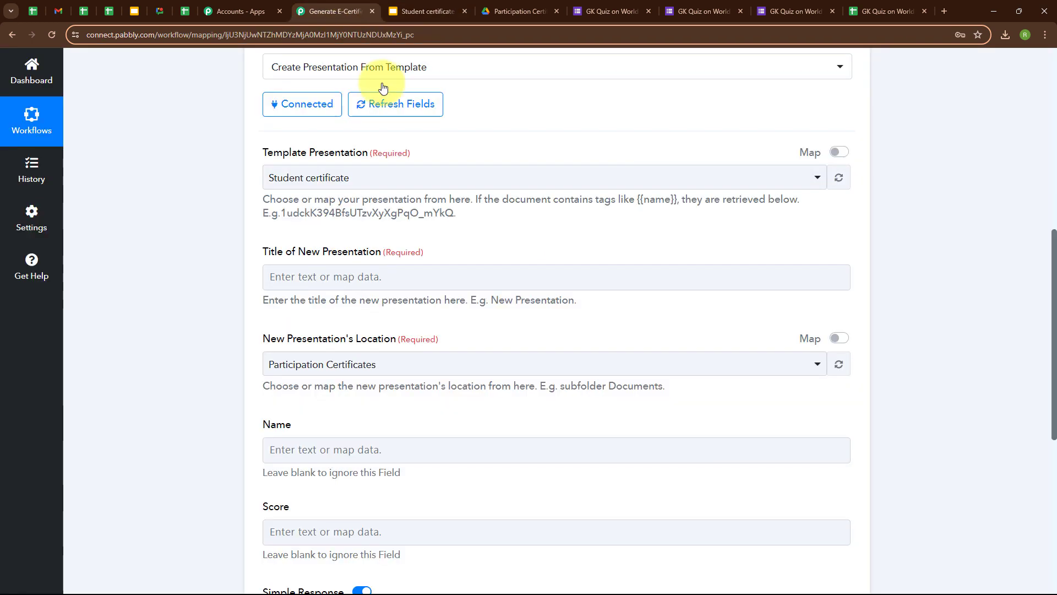
click(303, 278)
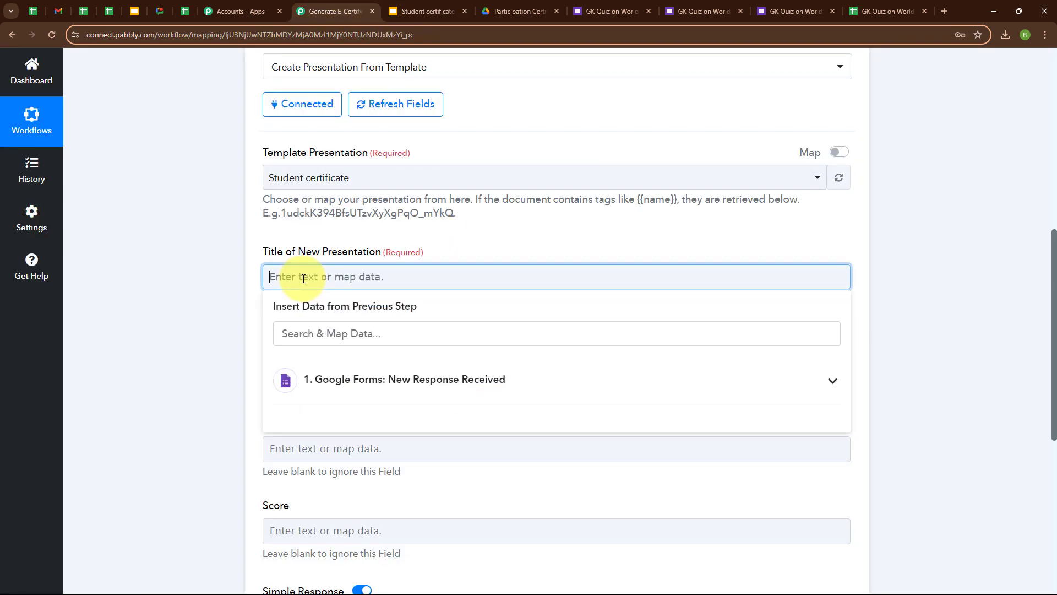
text(New Participatiom)
click(303, 295)
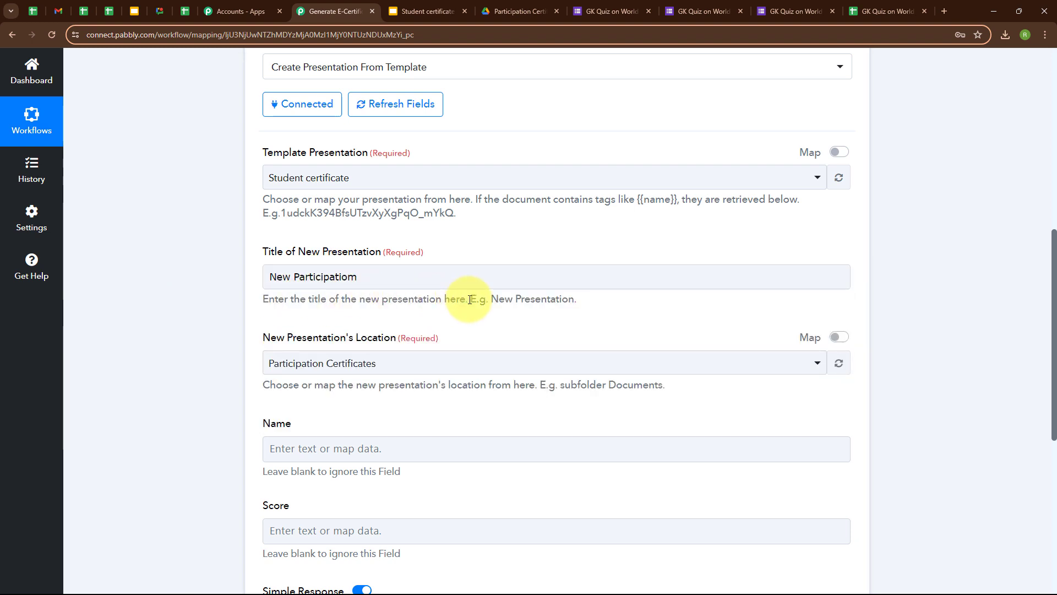
scroll(466, 324, down, 2)
scroll(466, 324, down, 1)
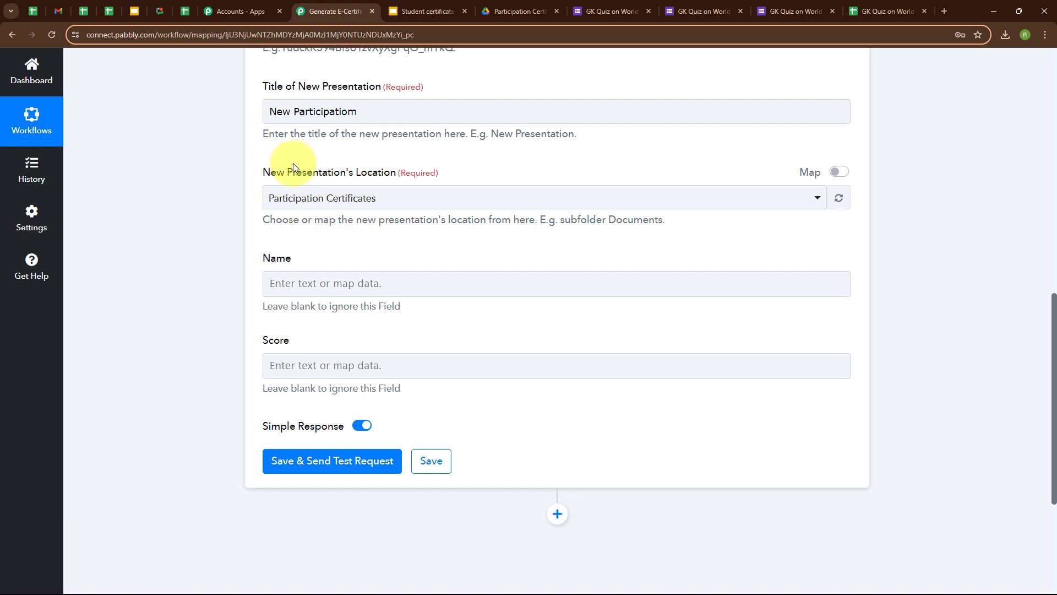
click(529, 10)
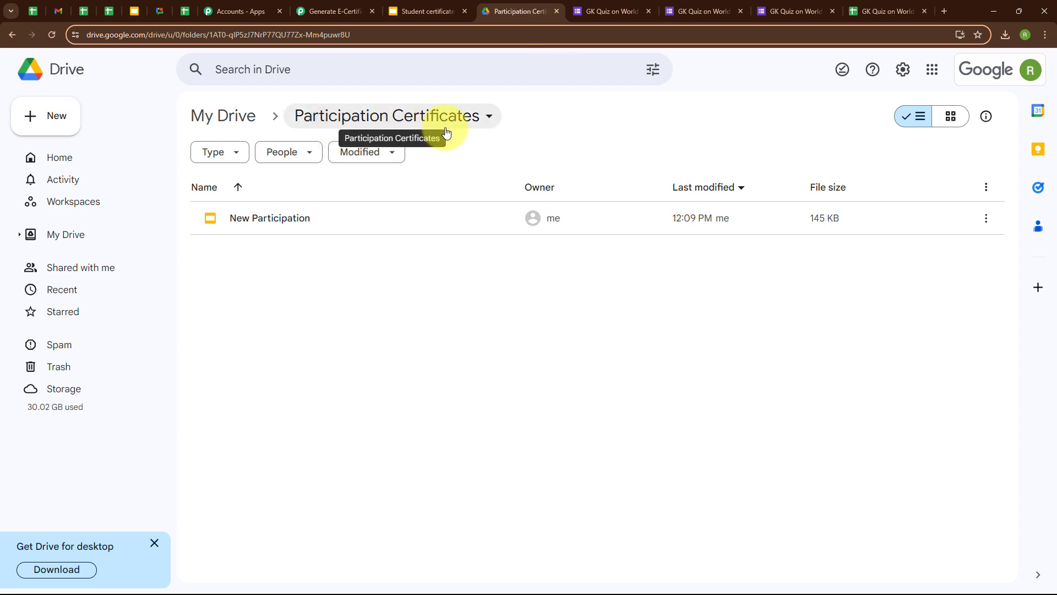
Keep Participation Certificates as the presentation's save location
click(332, 10)
click(366, 197)
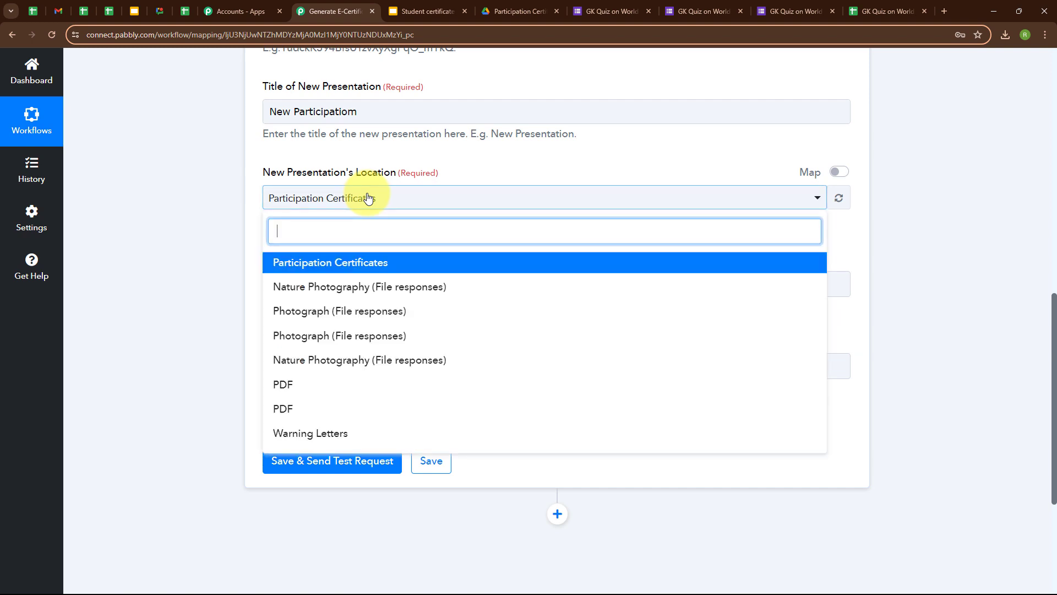
click(366, 264)
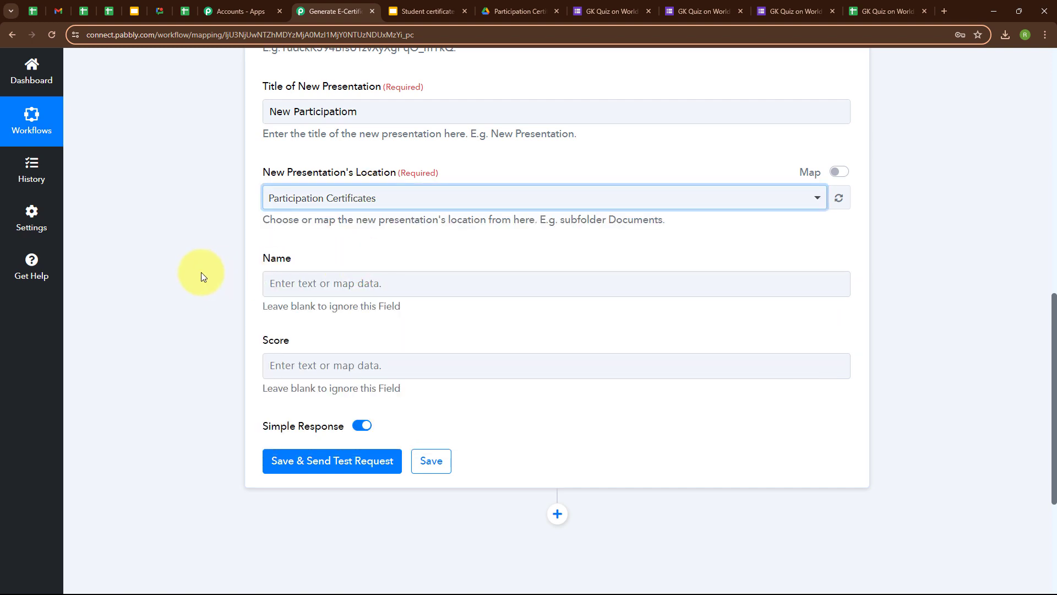
scroll(353, 240, down, 1)
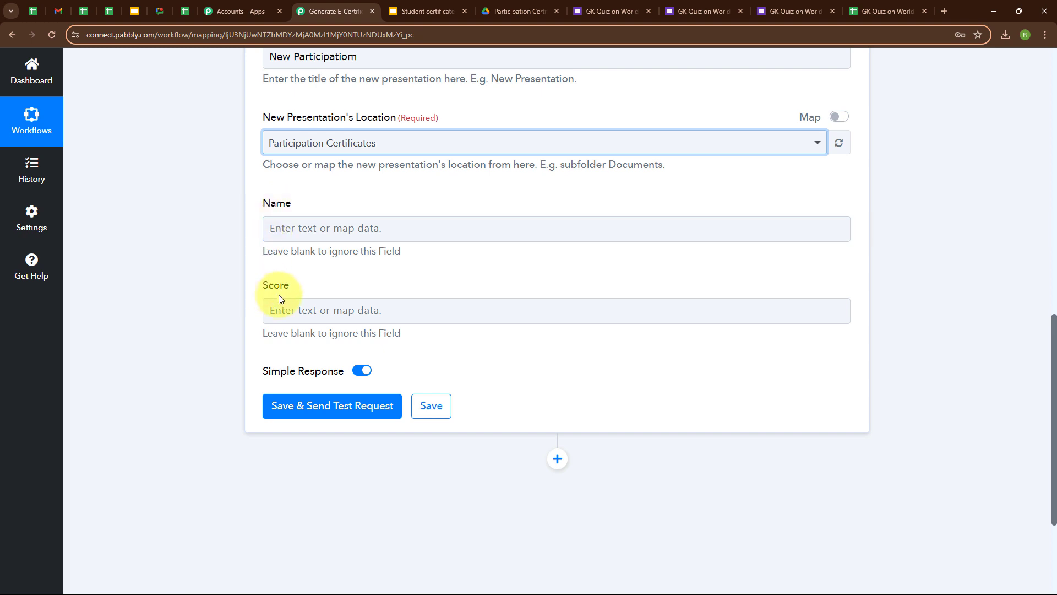
Review the template's placeholders and bring up the data choices for the Name field
click(441, 10)
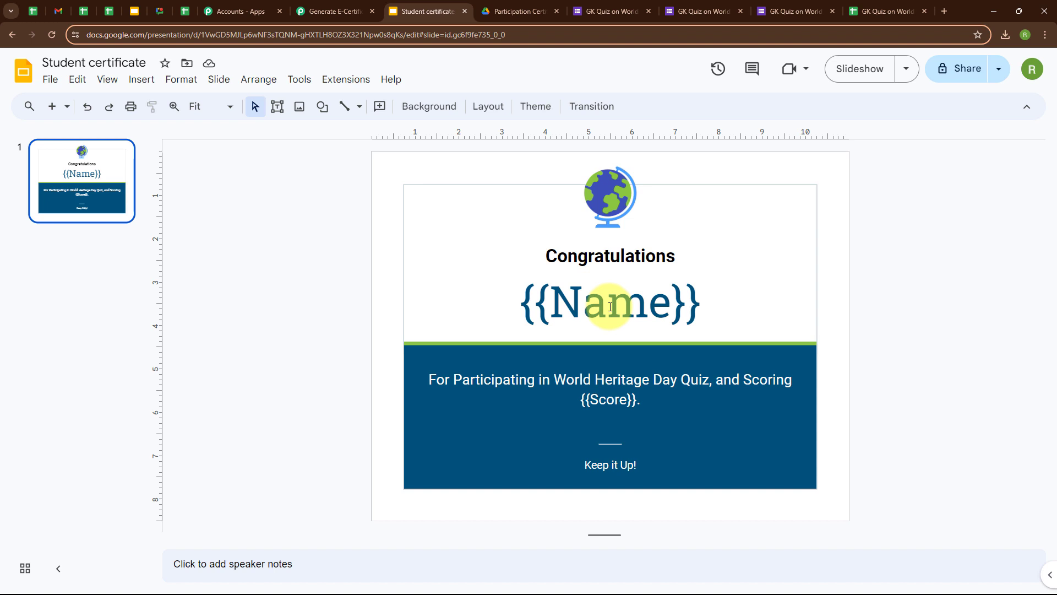
key(ctrl+shift+Tab)
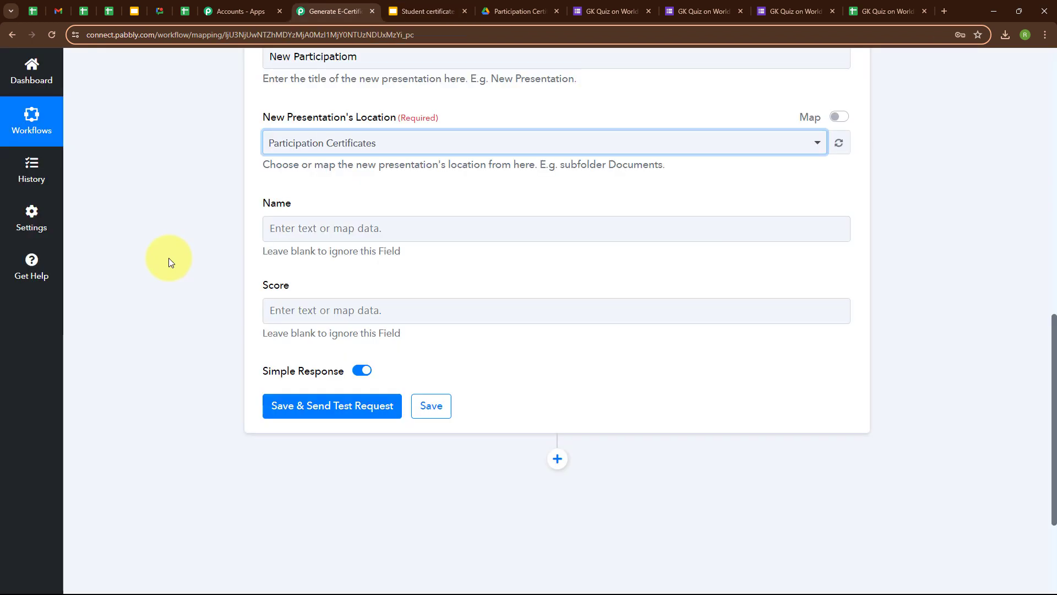
click(279, 226)
click(279, 225)
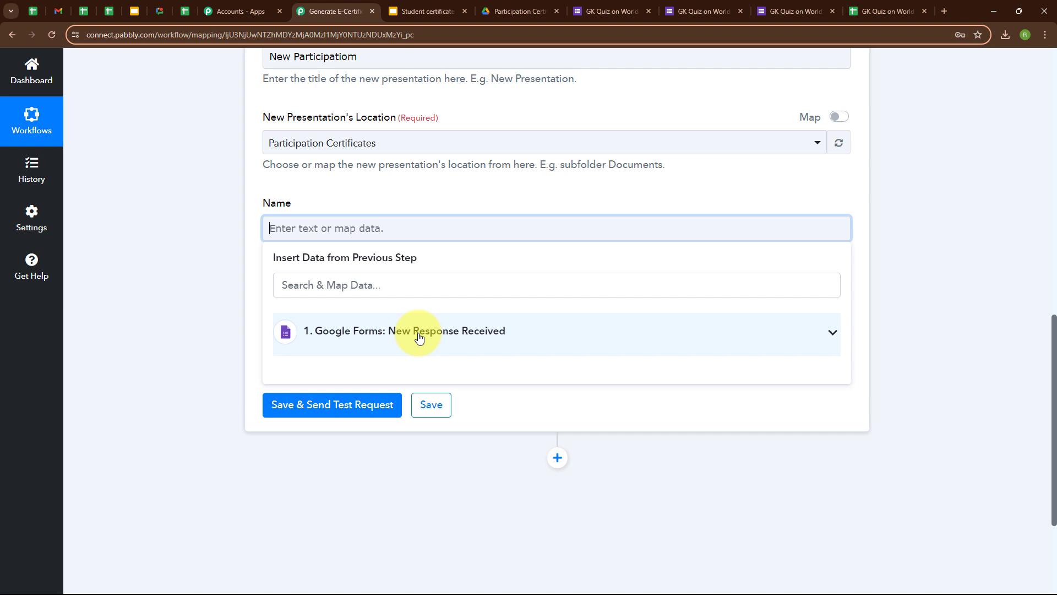
Map the Google Forms Name answer into the certificate's Name field
click(419, 337)
scroll(421, 411, down, 3)
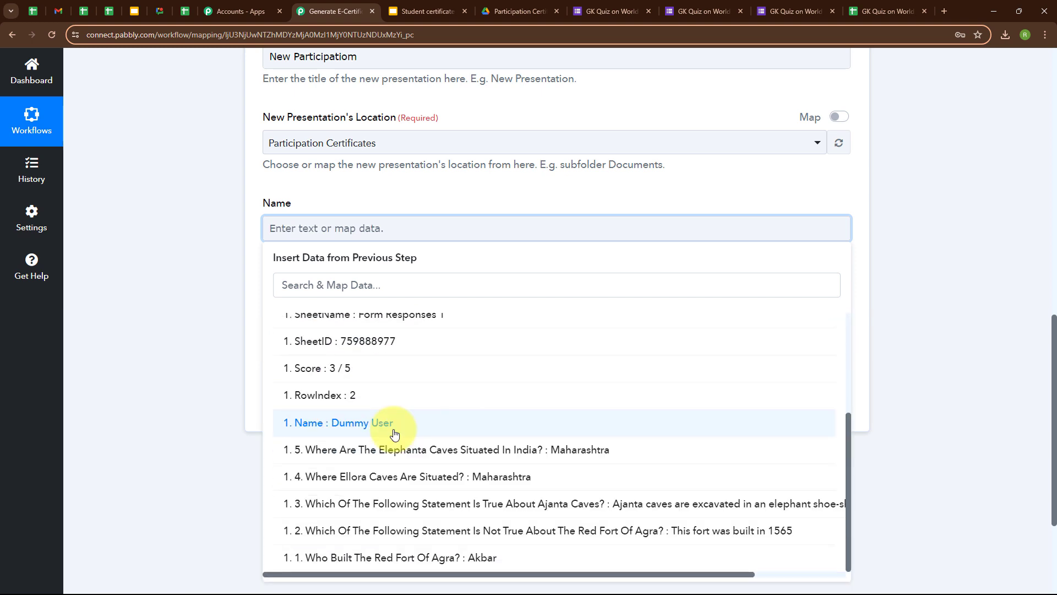
click(401, 415)
scroll(470, 305, down, 1)
Map the Google Forms quiz Score into the certificate's Score field
click(279, 264)
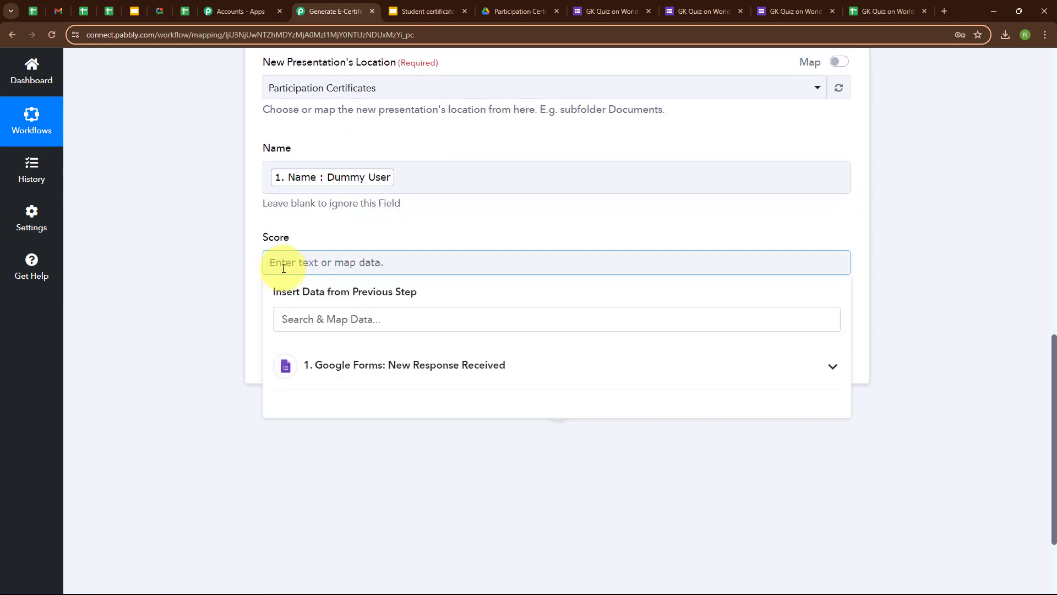
click(313, 380)
scroll(323, 457, down, 3)
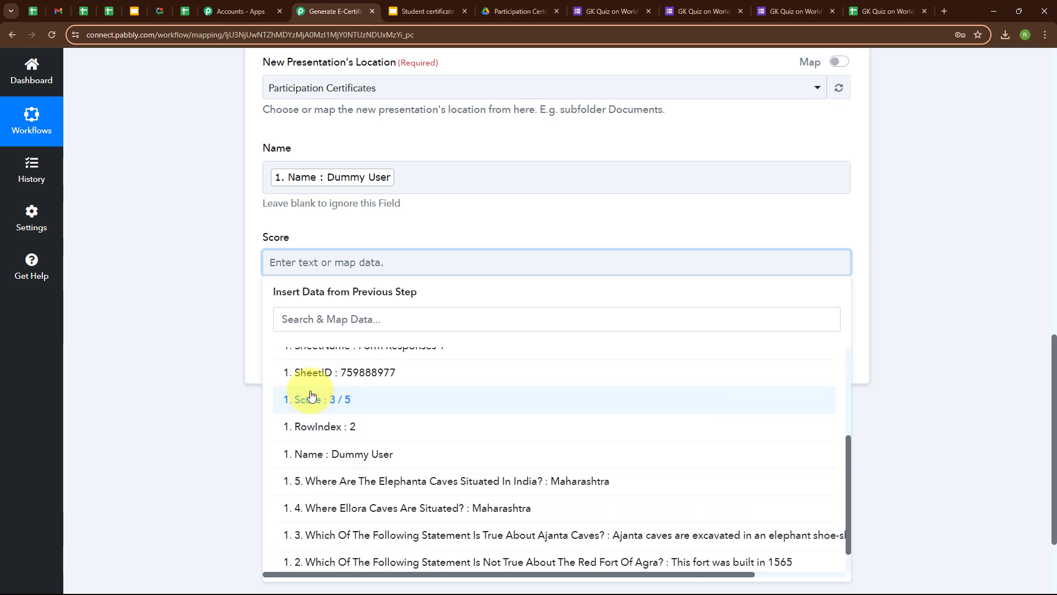
click(320, 397)
scroll(501, 233, up, 4)
scroll(482, 408, down, 1)
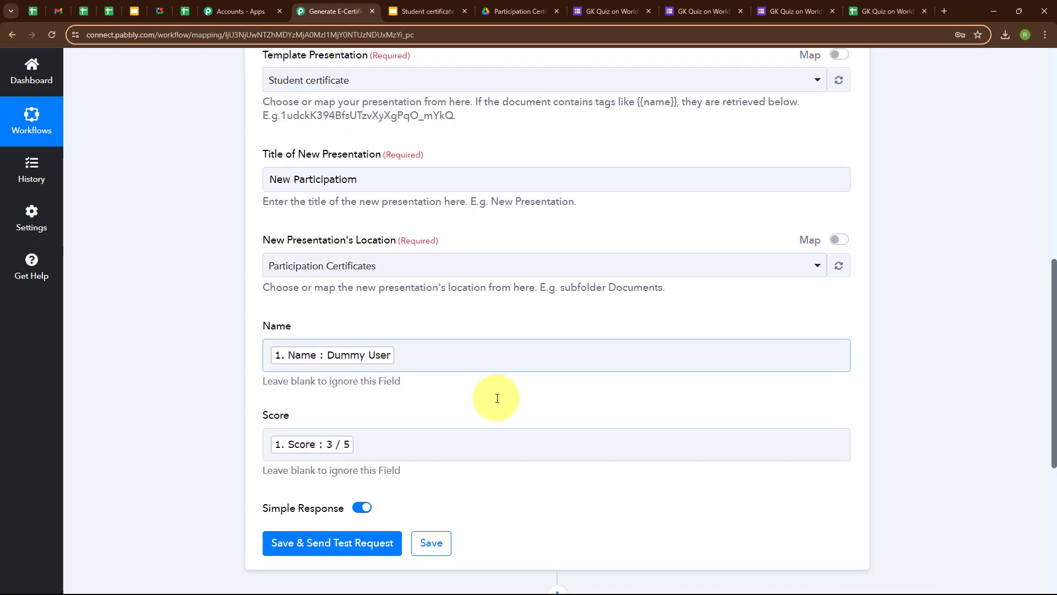
Save the action, run a test request, and check the Drive folder for the new presentation
click(315, 539)
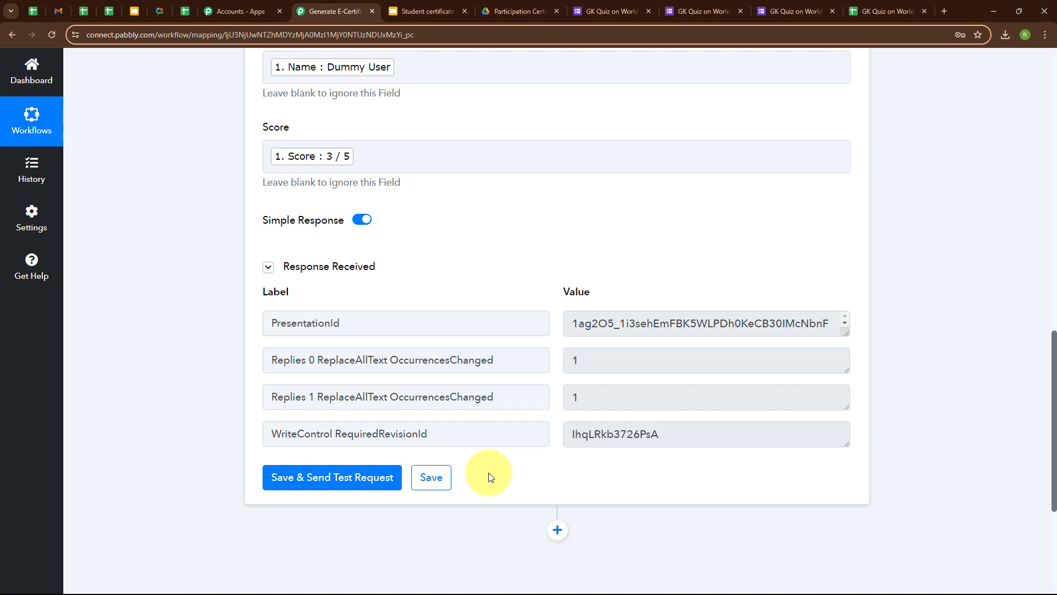
click(517, 15)
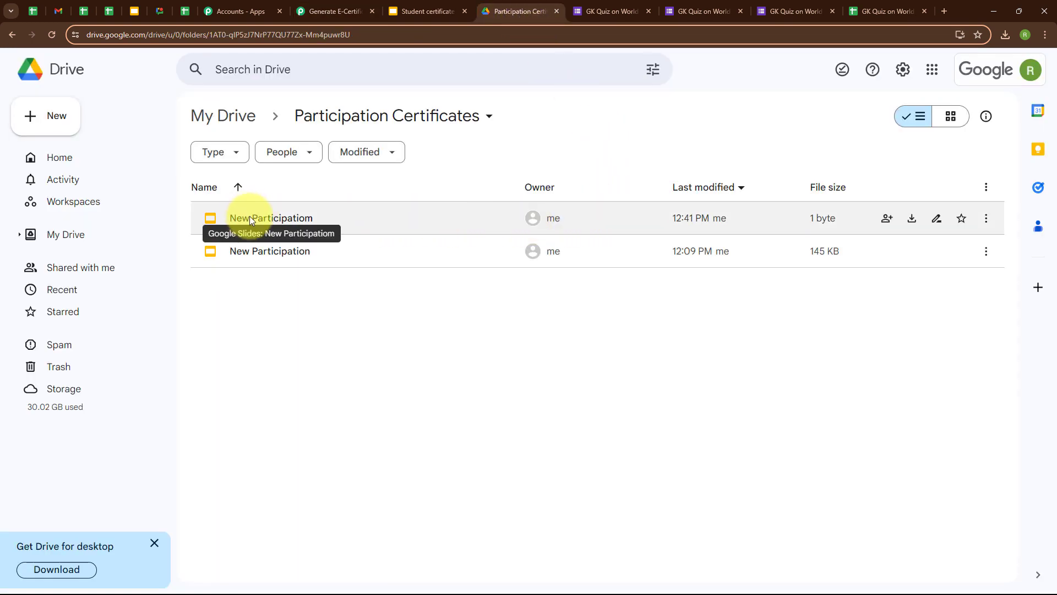
Open the New Participatiom certificate to check its name and 3 / 5 score, then return to the workflow
click(388, 220)
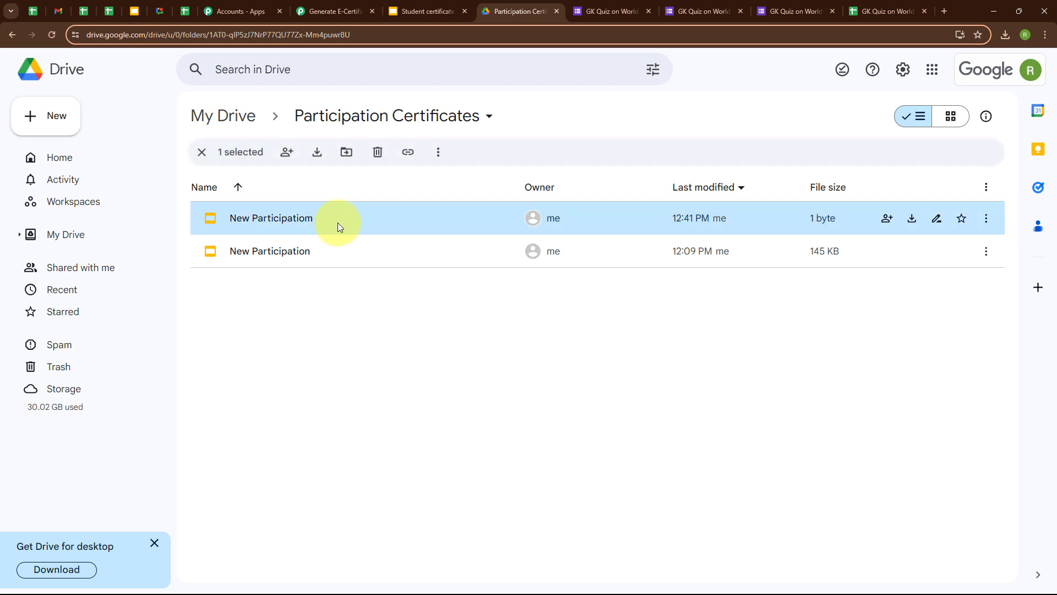
double_click(306, 221)
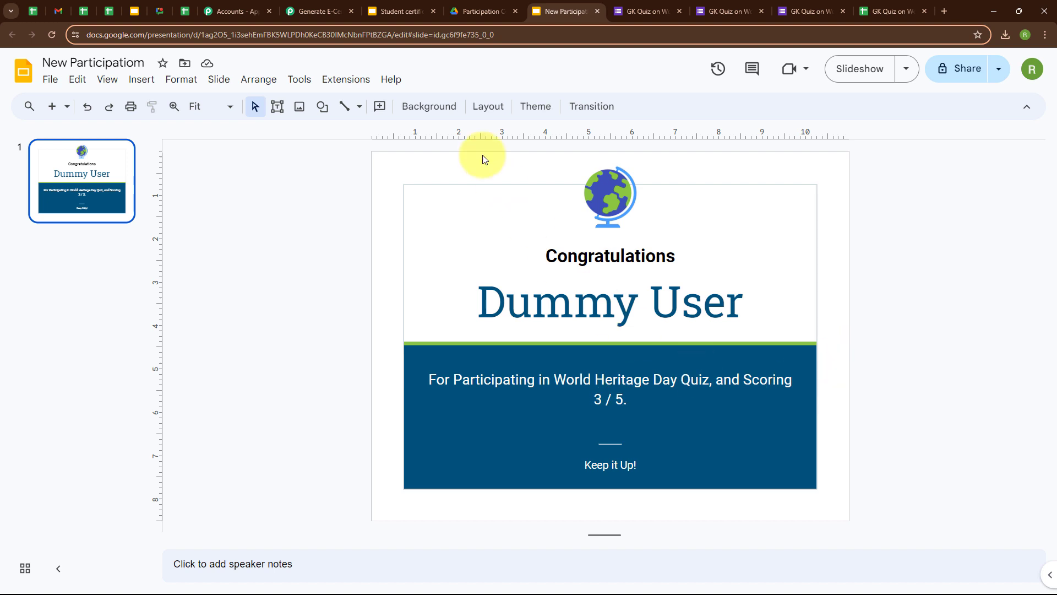
click(326, 11)
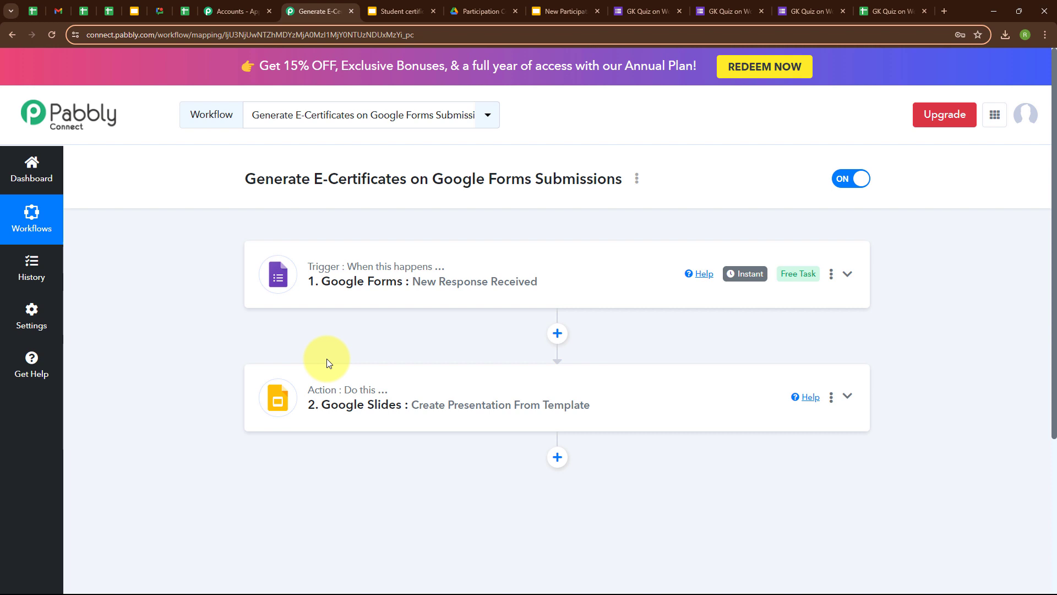
Enter the respondent's full name in the GK Quiz on World Heritage Sites in India form
click(801, 4)
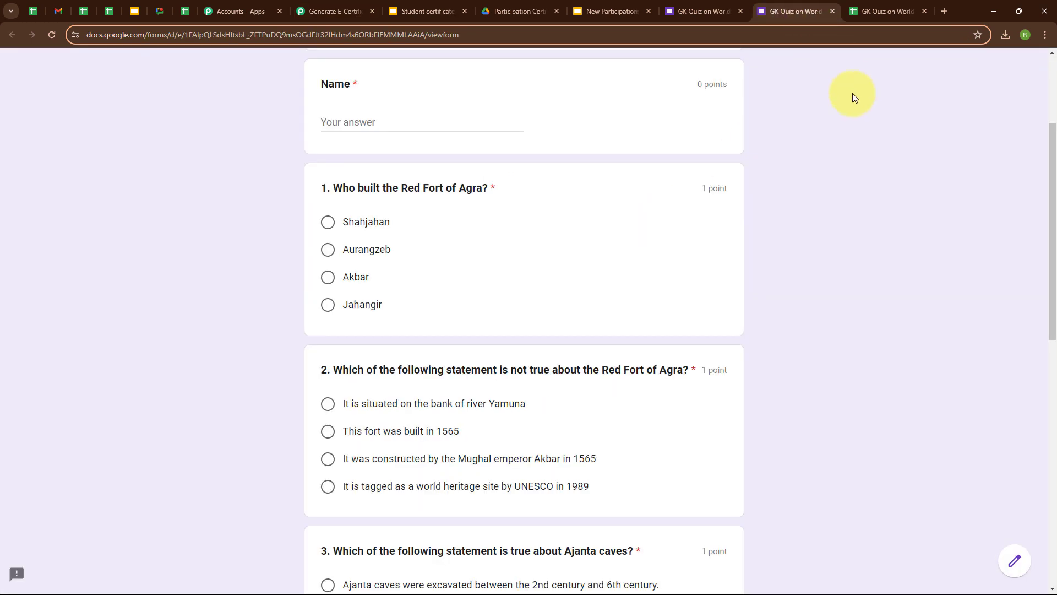
click(440, 123)
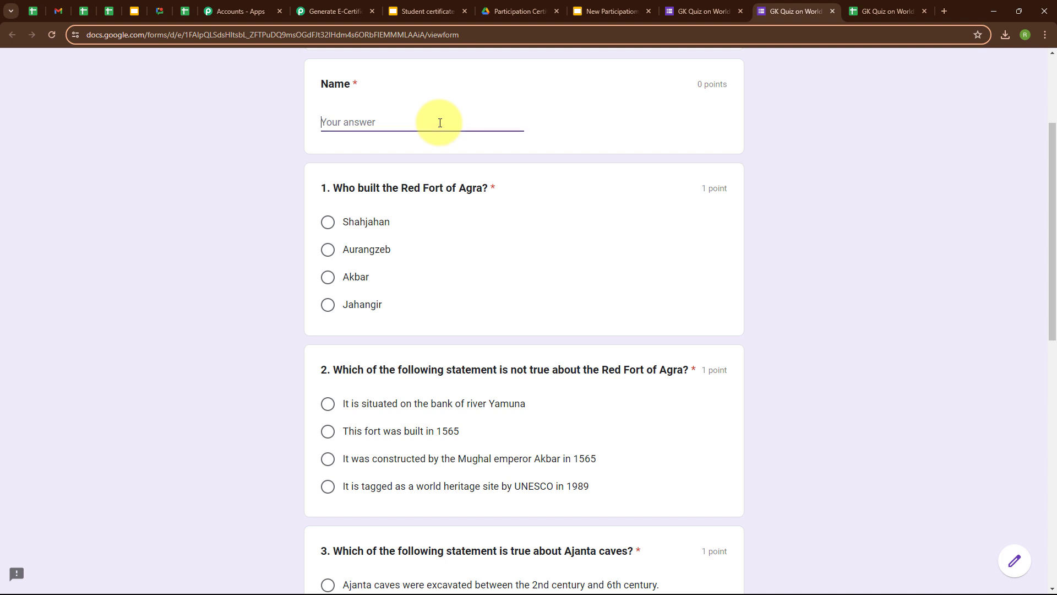
Answer all five questions, including Akbar, Maharashtra and Kerala, submit, and view the 3/5 score
click(352, 277)
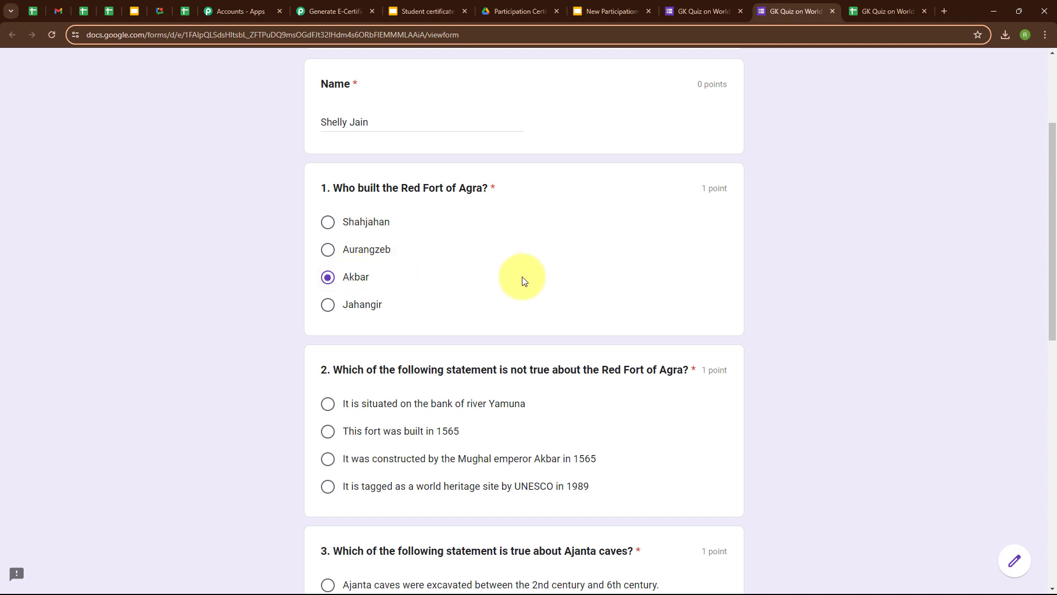
scroll(522, 277, down, 4)
click(416, 241)
scroll(418, 248, down, 3)
click(392, 228)
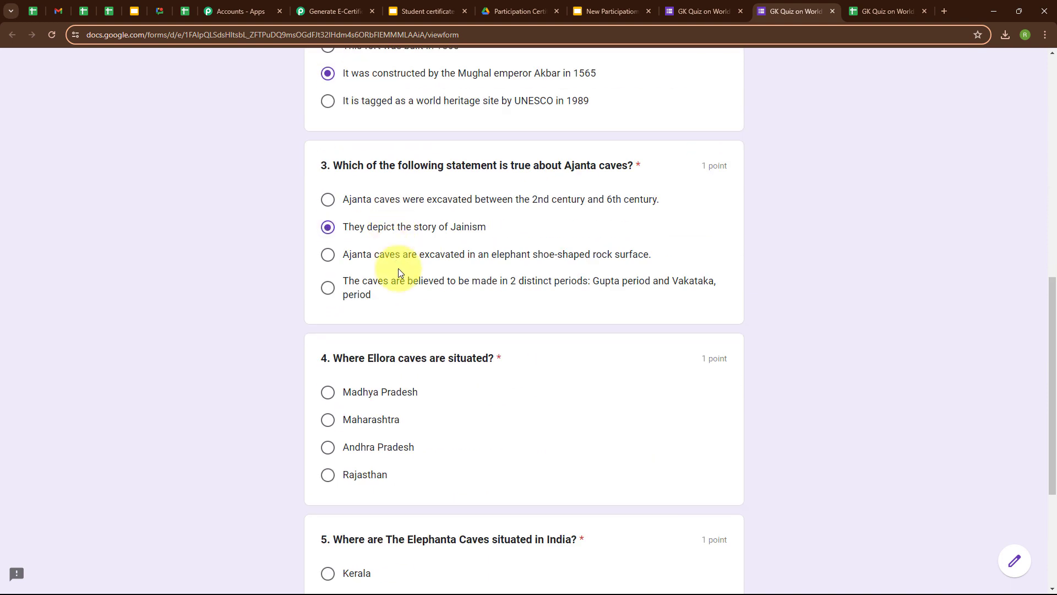
click(354, 201)
scroll(377, 254, down, 3)
click(375, 254)
click(361, 407)
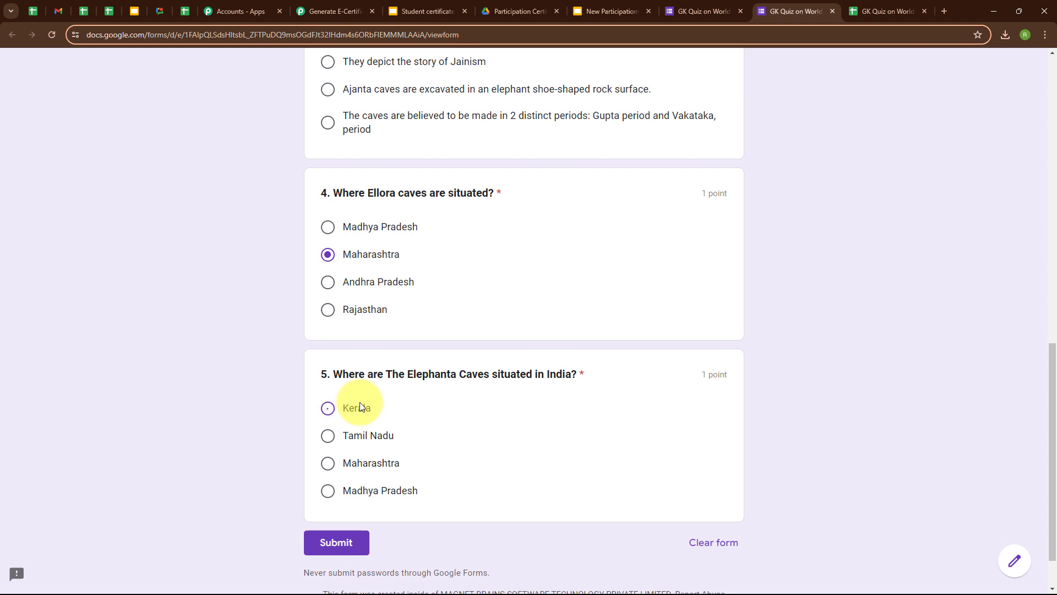
scroll(363, 418, down, 1)
click(338, 490)
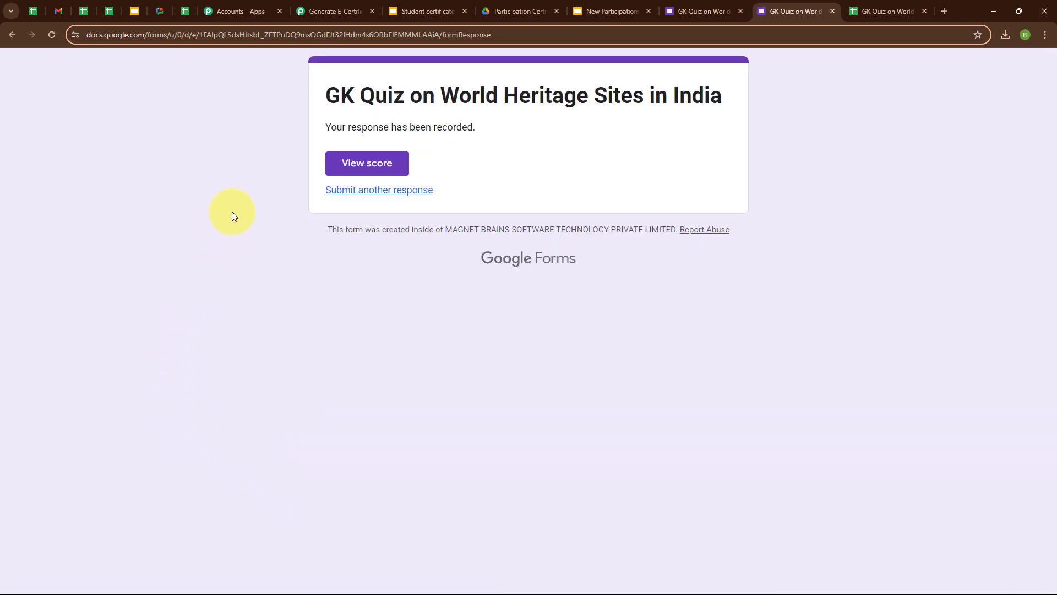
click(373, 161)
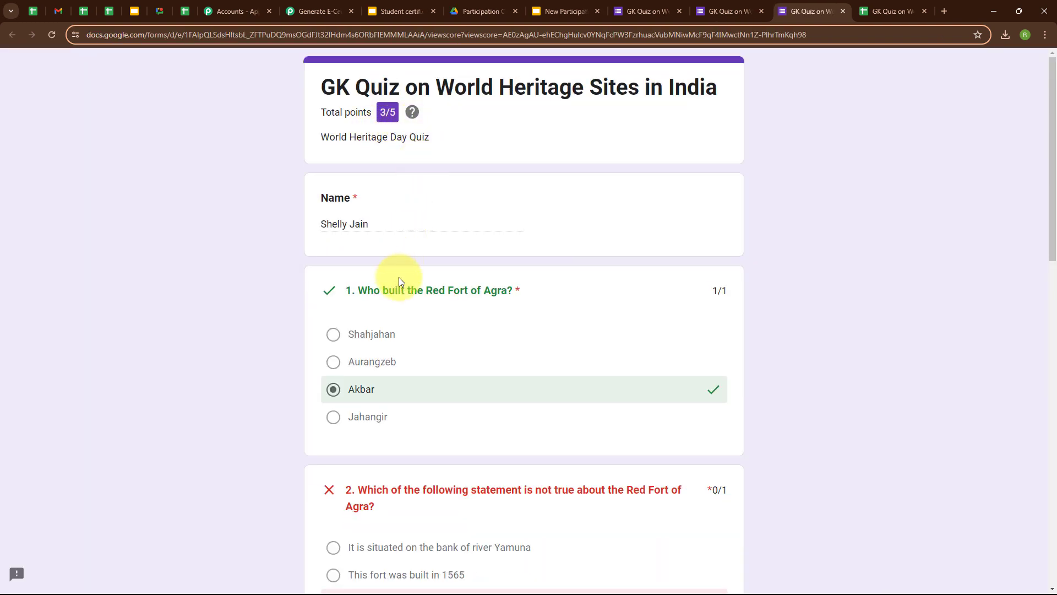
Refresh the certificates folder and open the new 12:43 PM New Participatiom certificate showing 3 / 5
click(478, 8)
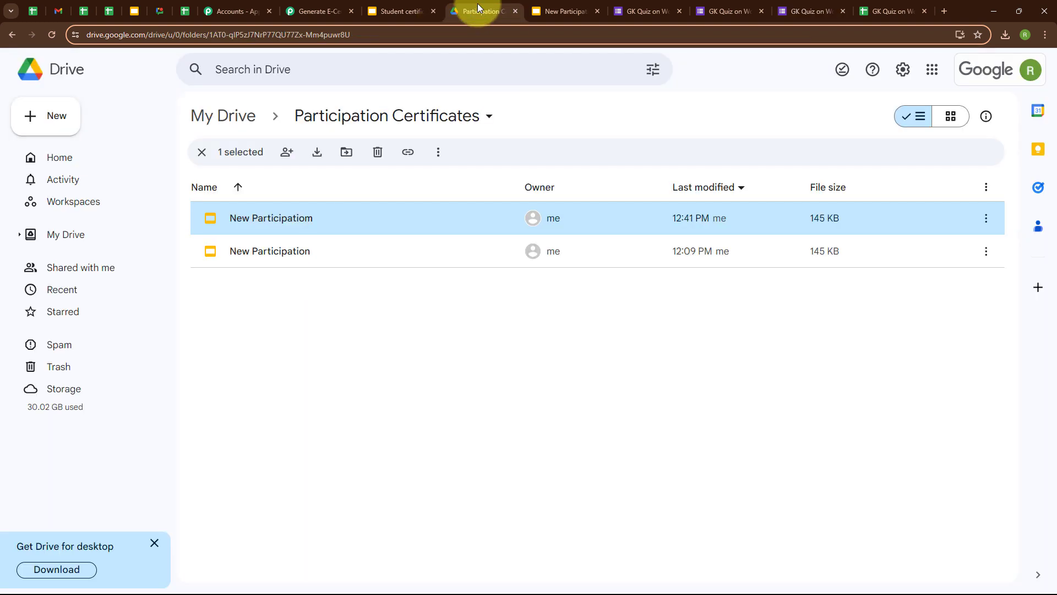
click(49, 37)
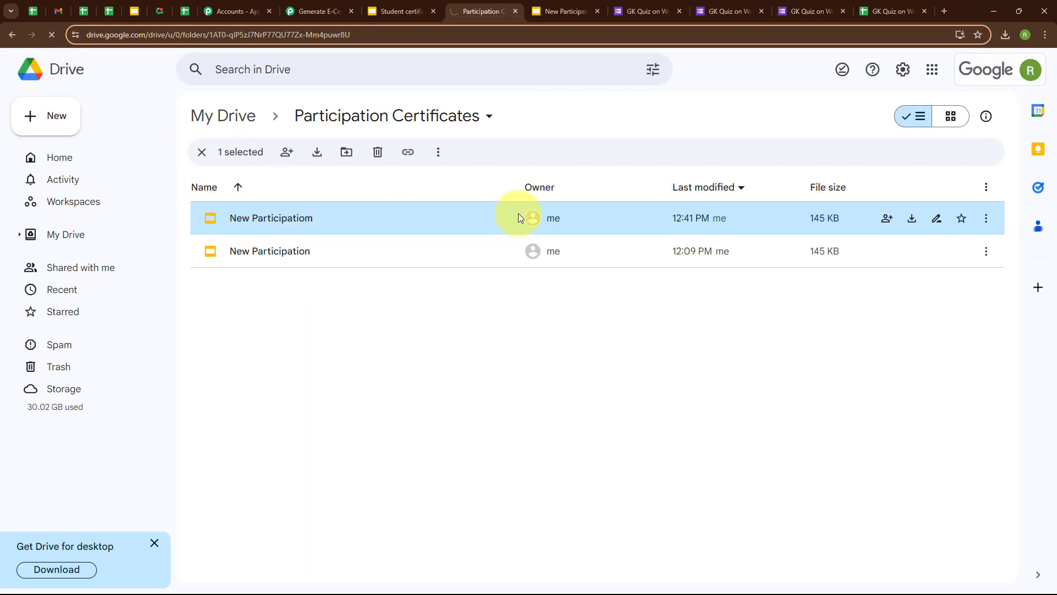
double_click(270, 216)
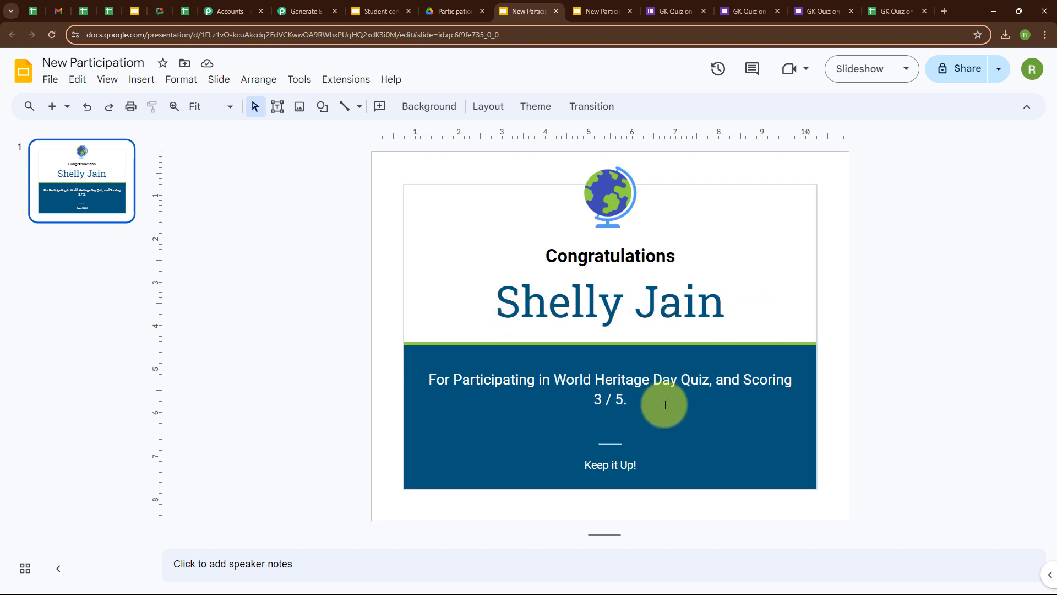
click(290, 12)
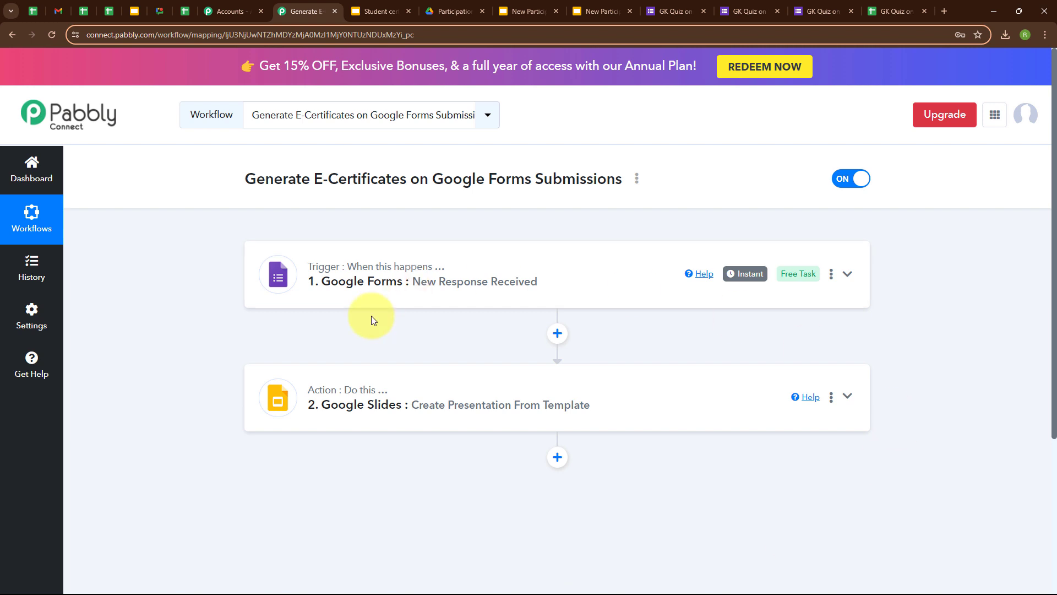